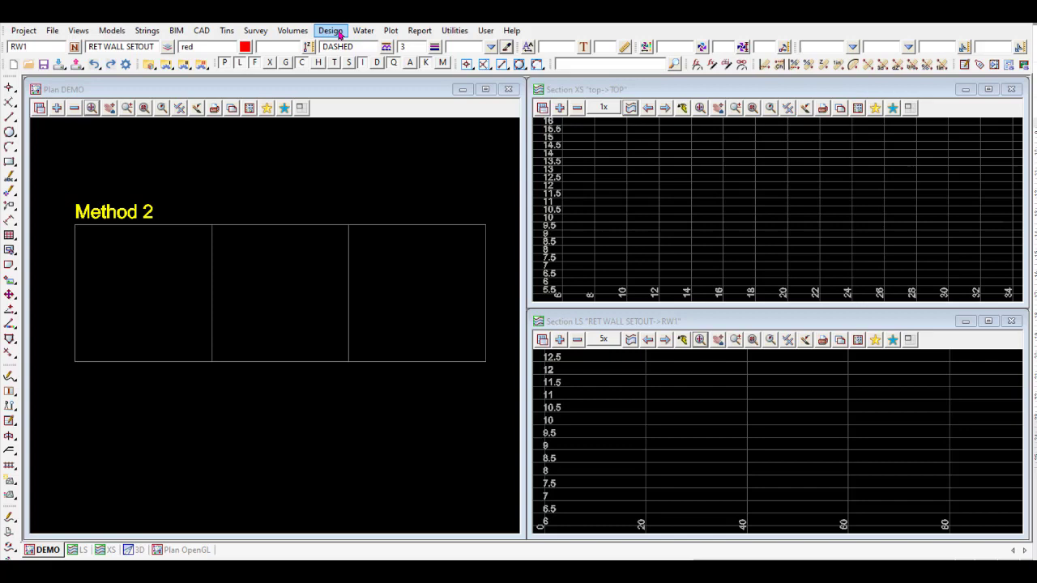
Step: Open the Masonry block retaining wall creator and apply wall style BLOCK WALL - TYPE 2, Batter < 1:4 at top
left_click(339, 31)
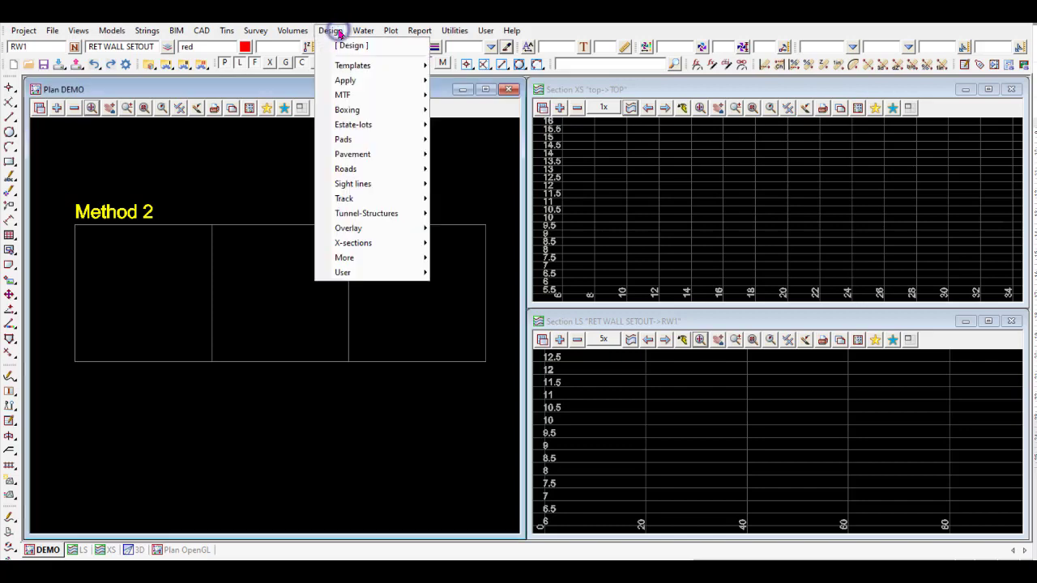
mouse_move(381, 213)
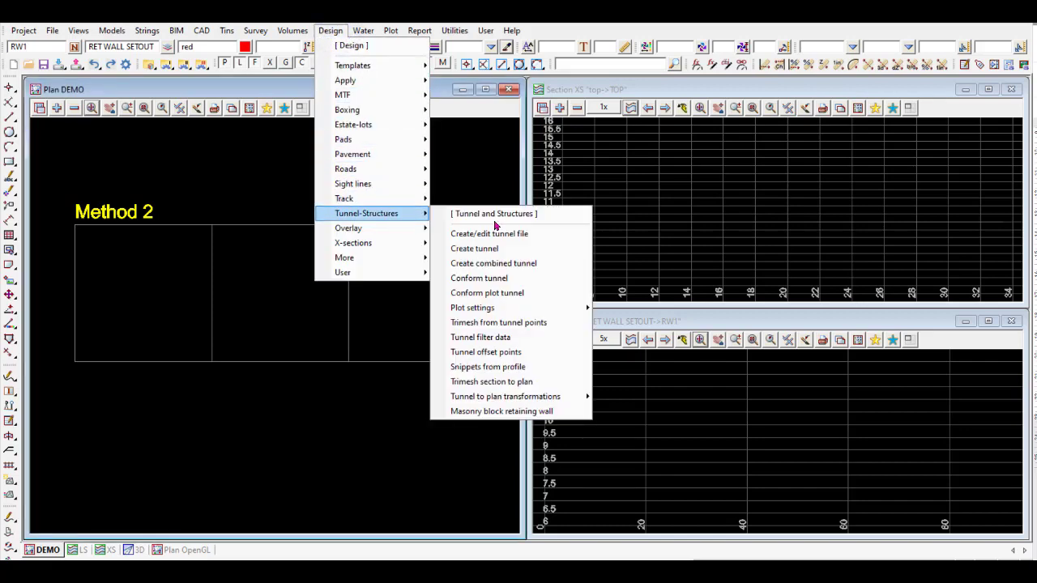
left_click(530, 411)
left_click_drag(676, 175, 744, 98)
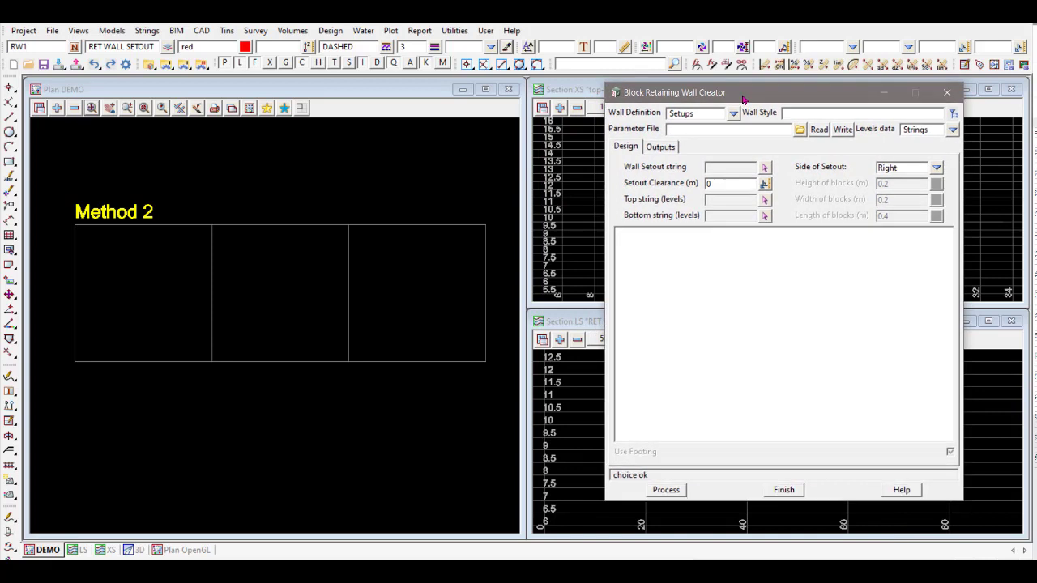
left_click(954, 115)
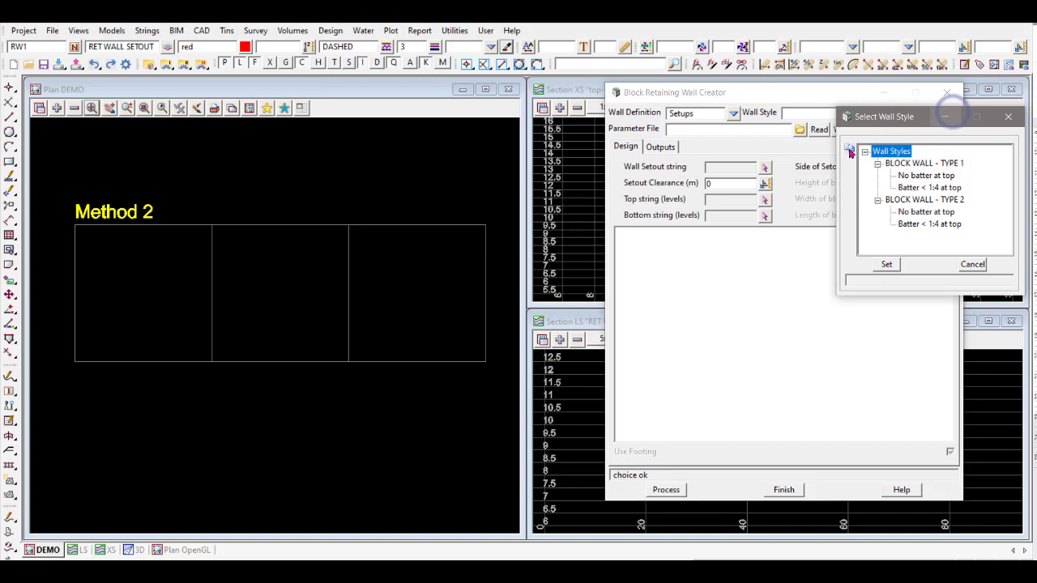
left_click(928, 224)
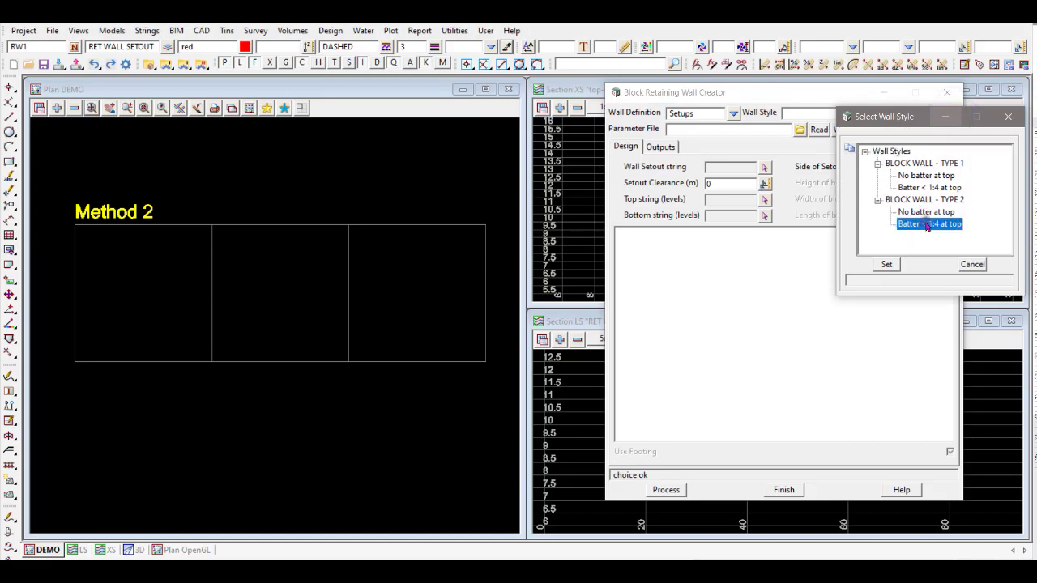
left_click(890, 265)
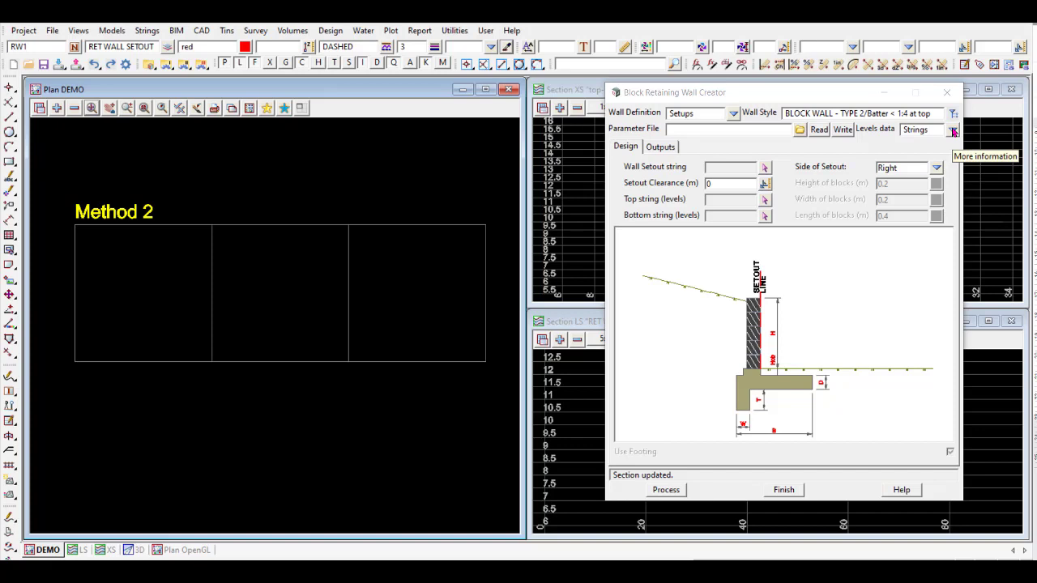
Step: Switch the wall levels data source to Tins and name the new string RW1
left_click(954, 132)
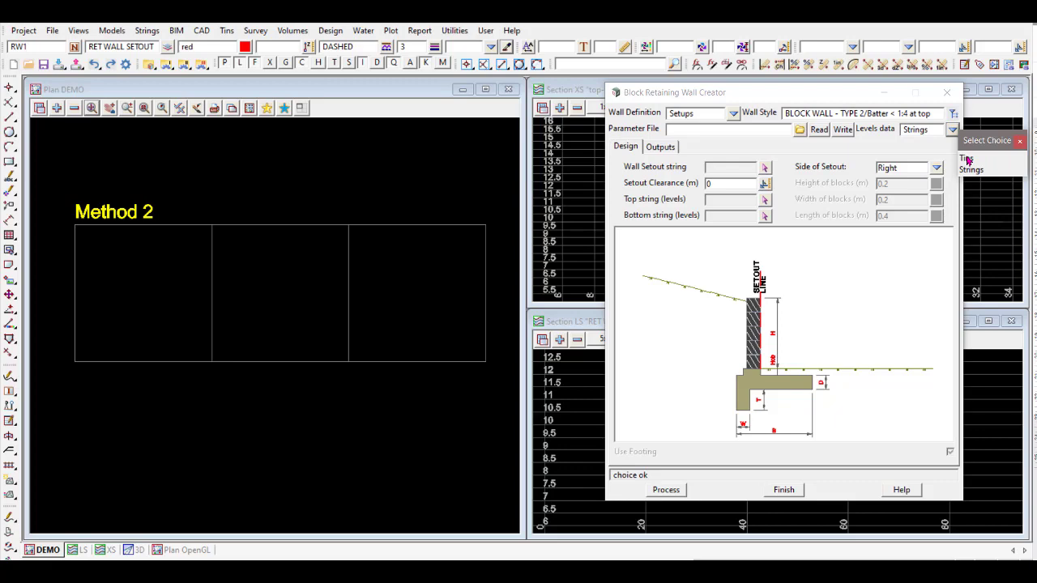
left_click(966, 161)
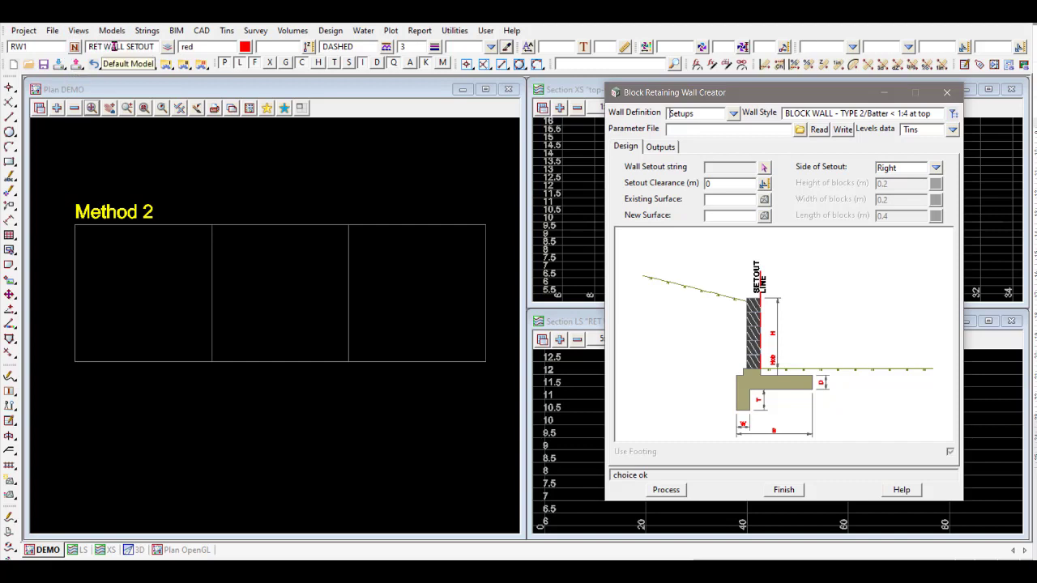
left_click(40, 47)
type("1")
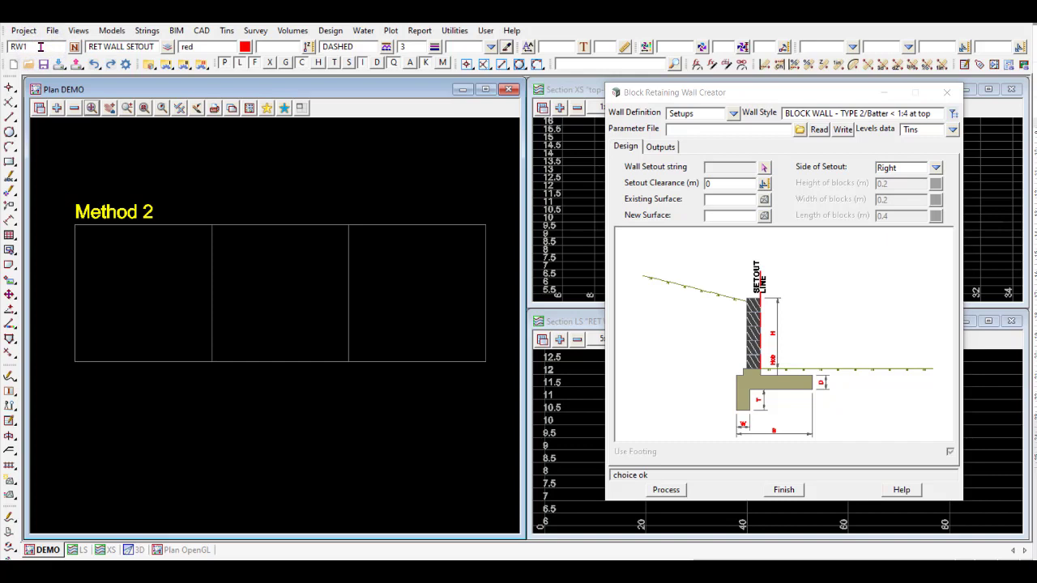
Step: Draw the wall setout as a line string stepping down and right across the plan boxes
left_click(10, 119)
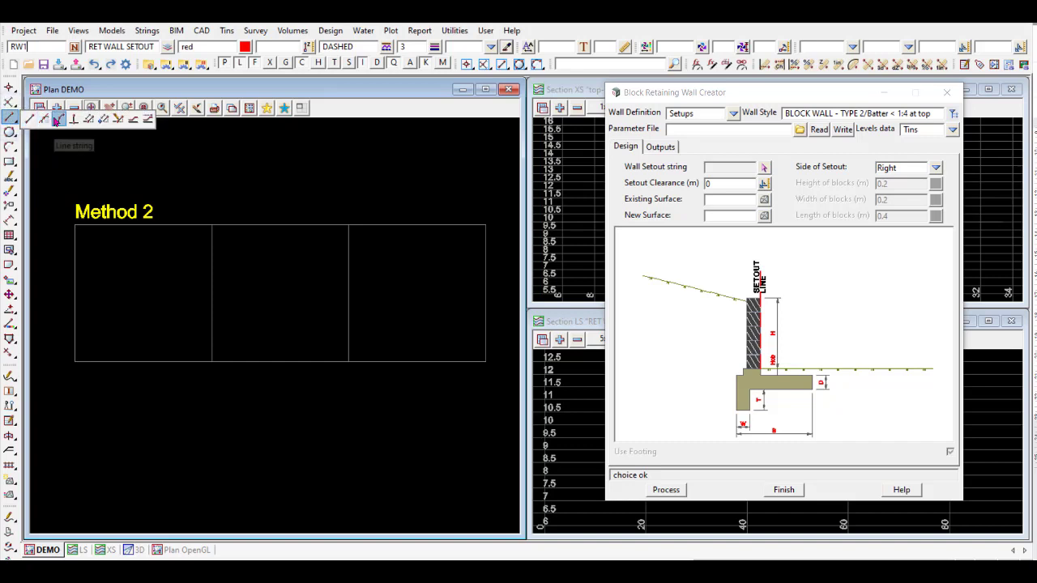
left_click(56, 119)
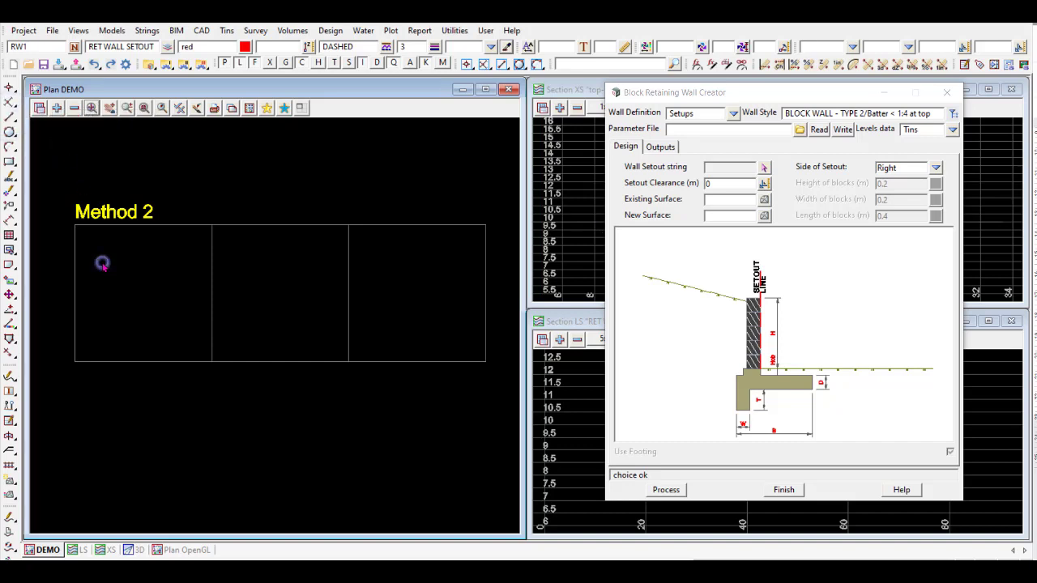
left_click(102, 263)
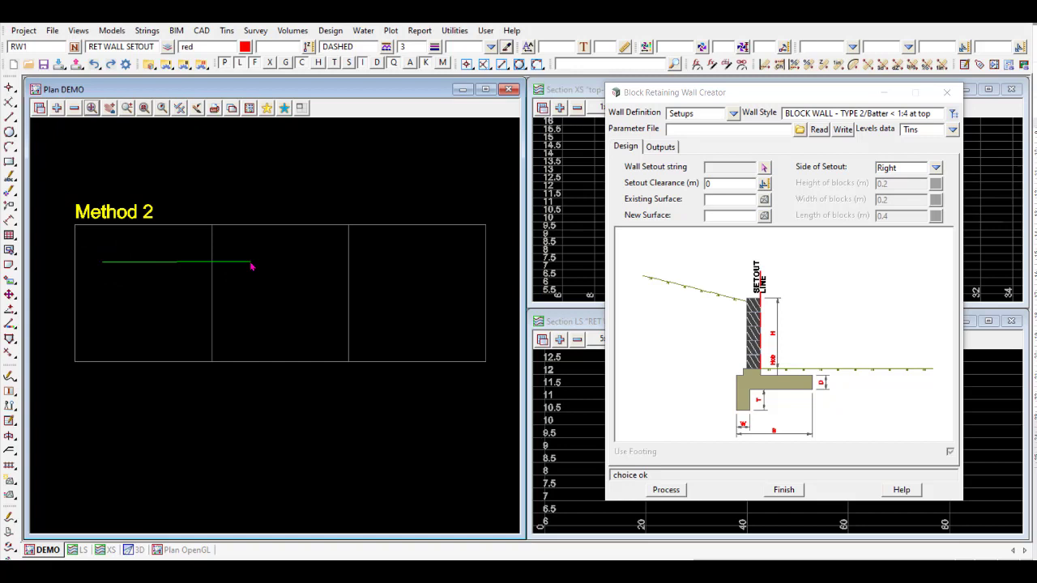
left_click(251, 263)
middle_click(251, 264)
left_click(250, 301)
left_click(277, 331)
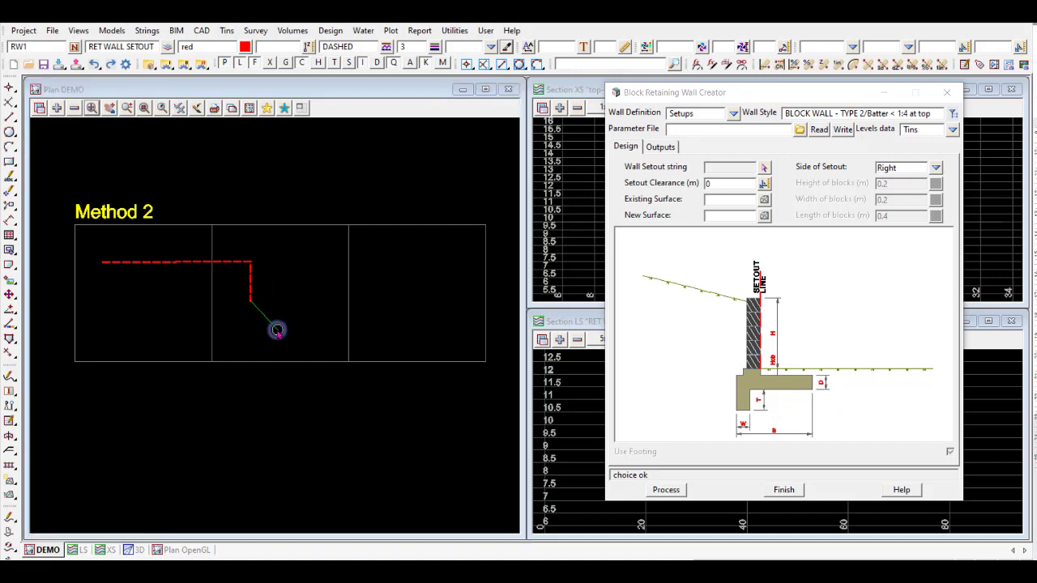
left_click(441, 333)
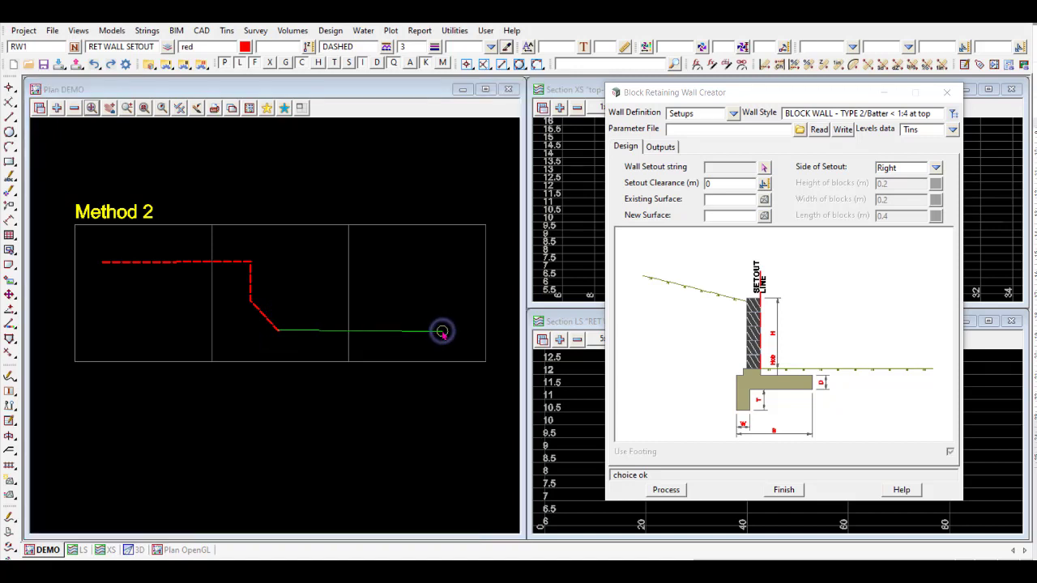
middle_click(288, 269)
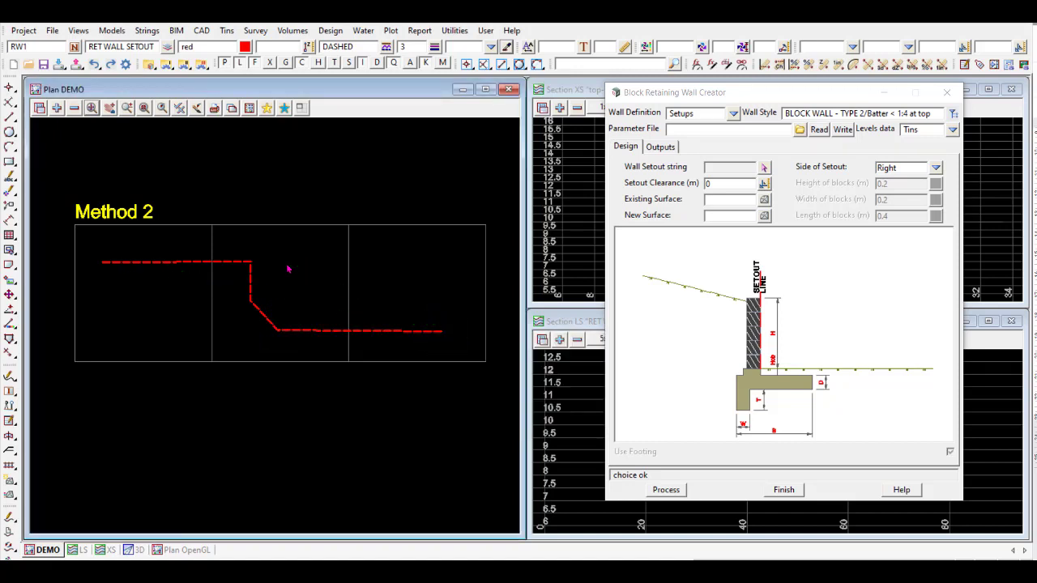
left_click(765, 168)
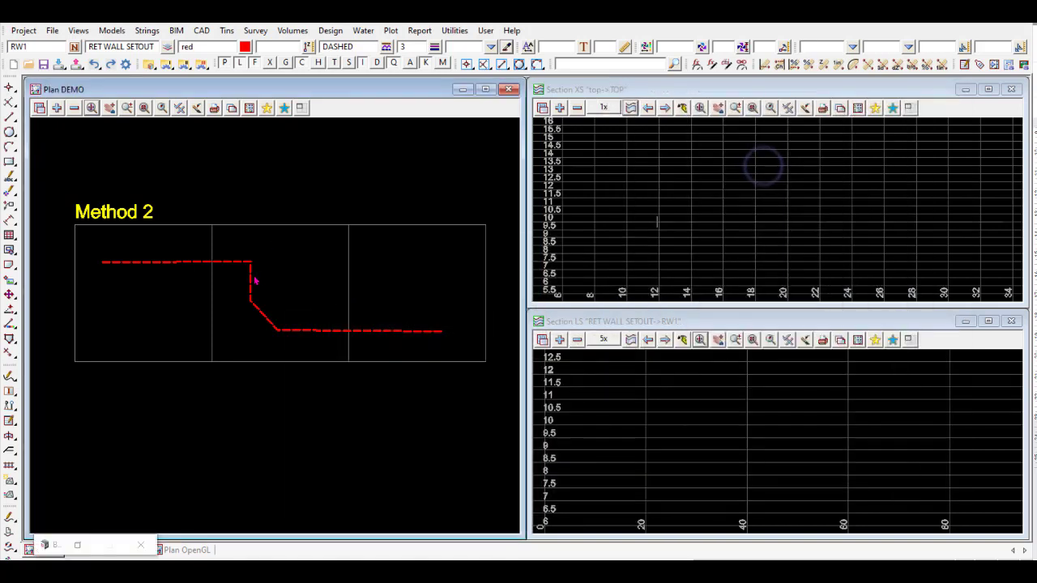
Step: Use RW1 as the wall setout string, with the wall on the left and -0.1 m setout clearance
left_click(250, 276)
left_click(250, 278)
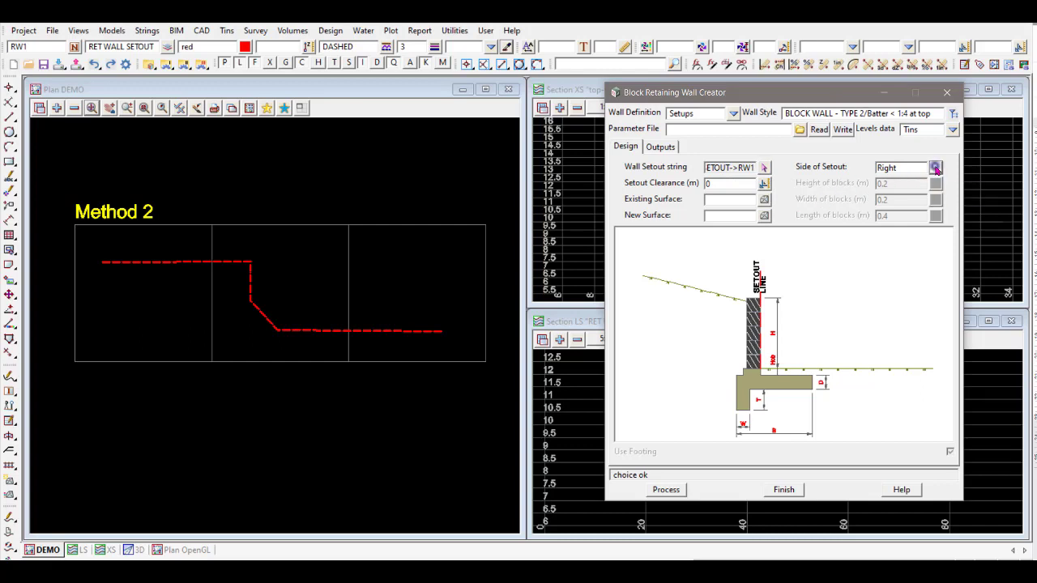
left_click(935, 168)
left_click(955, 200)
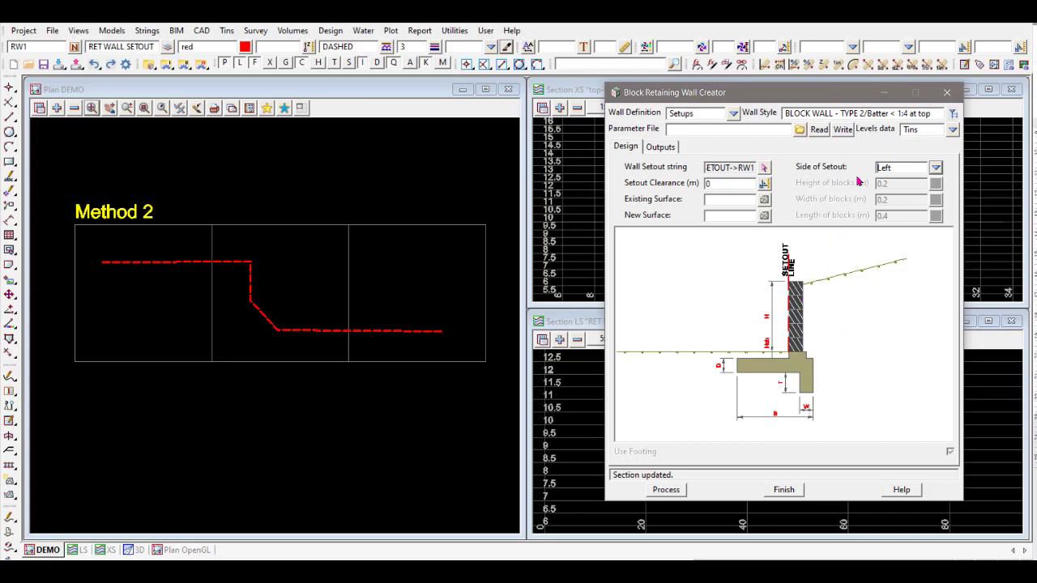
double_click(729, 184)
type("-0.1")
key("Tab")
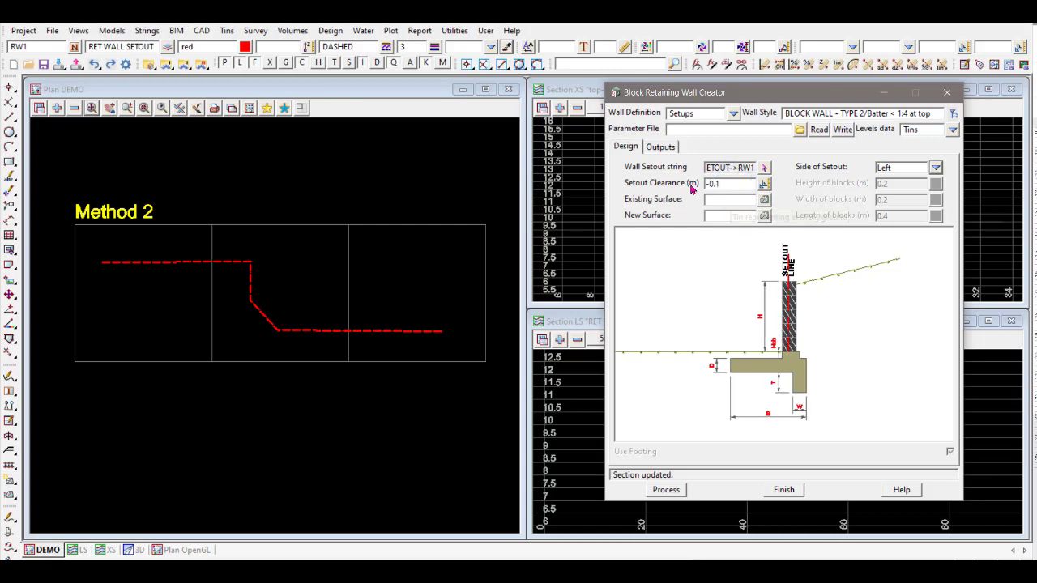
Step: Set the existing surface to tin 'bottom' and the new surface to tin 'top', then move the dialog aside
left_click(764, 202)
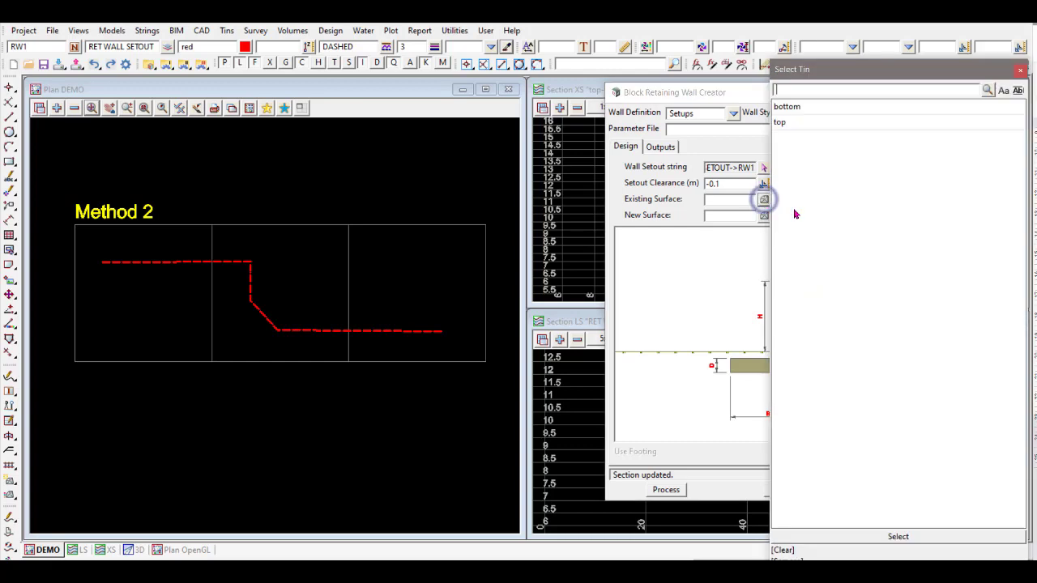
left_click(793, 109)
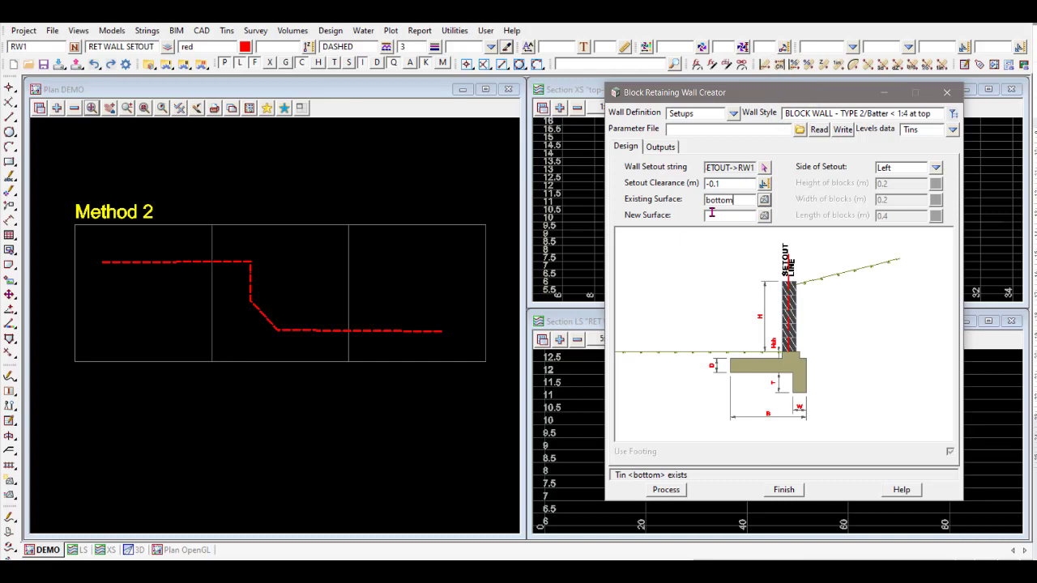
left_click(764, 216)
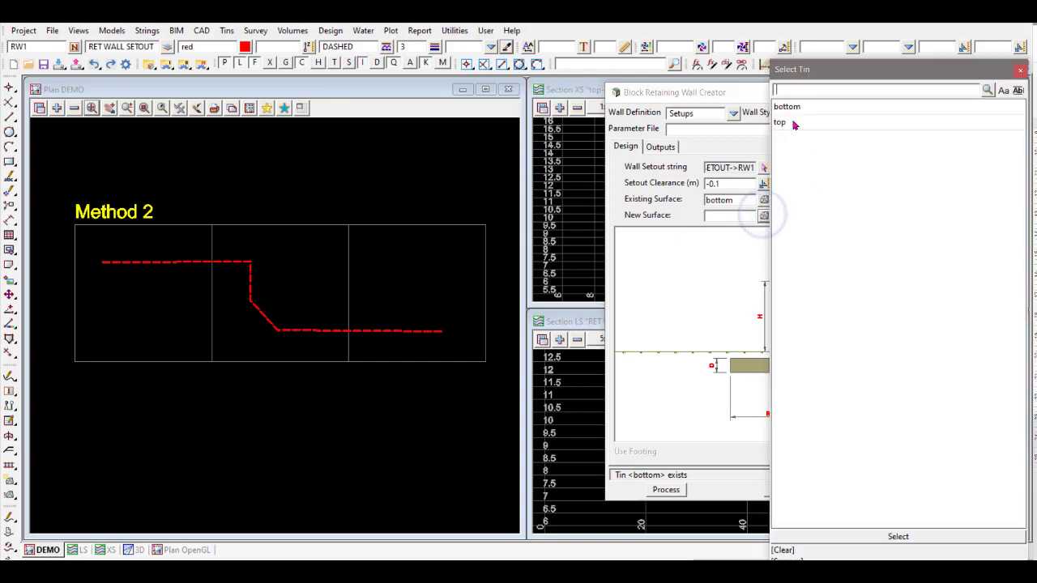
left_click(788, 123)
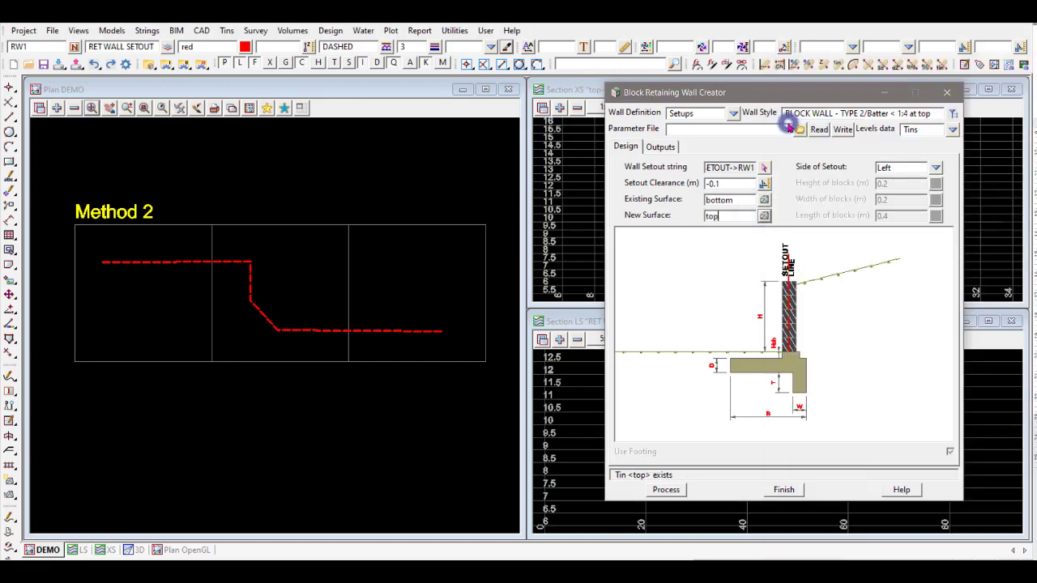
left_click_drag(779, 97, 781, 532)
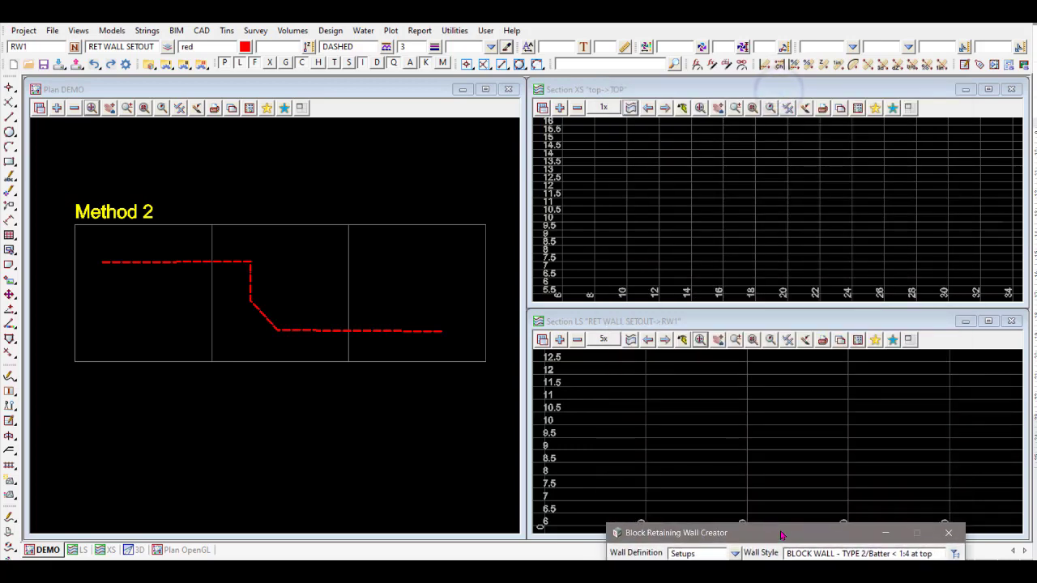
Step: Profile RW1 in the long section with tin bottom and tin top models, fitted, and restore the wall creator
left_click(631, 341)
left_click(251, 284)
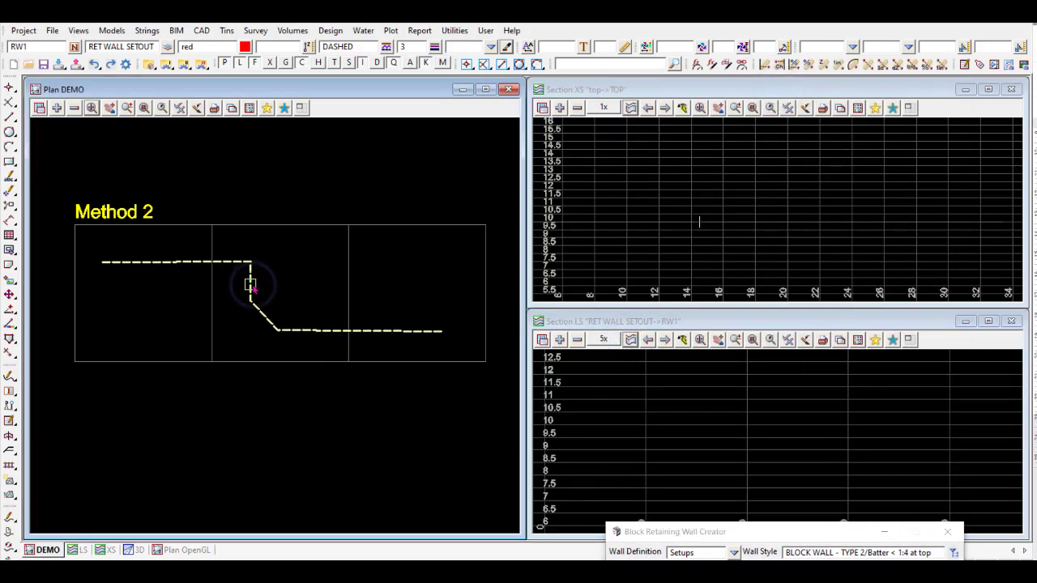
middle_click(250, 282)
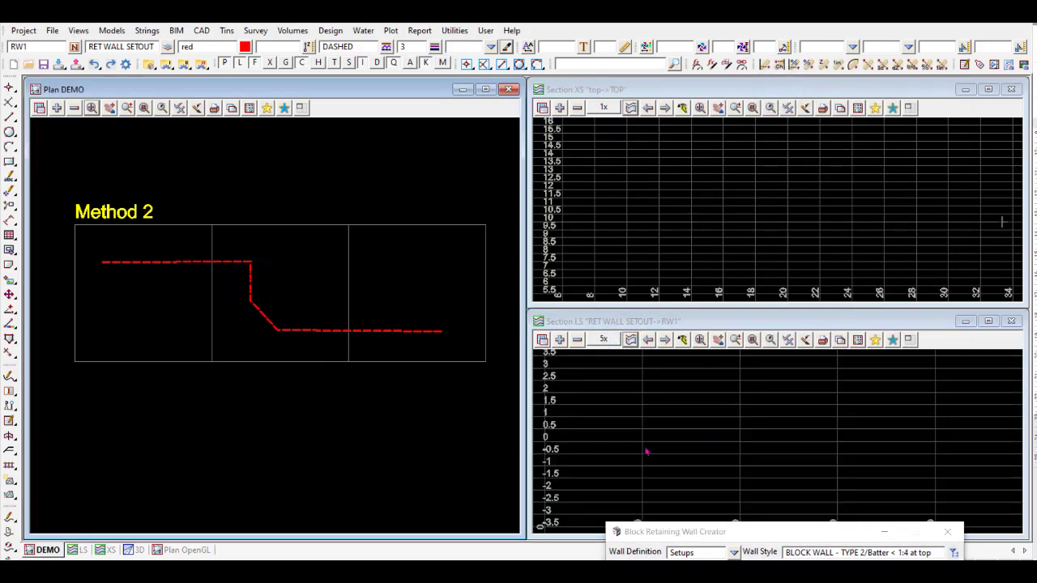
left_click(560, 341)
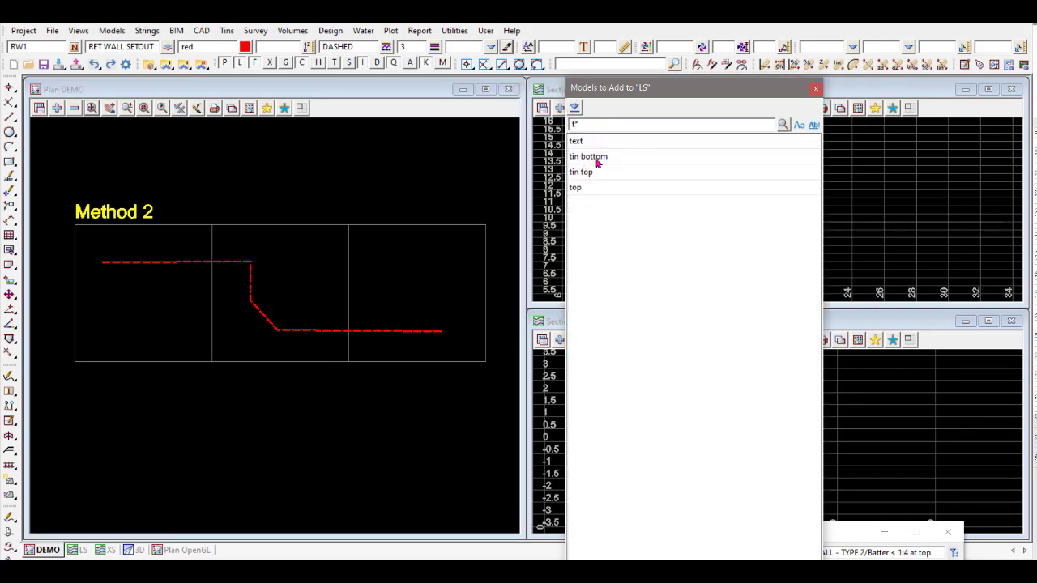
left_click_drag(598, 157, 598, 173)
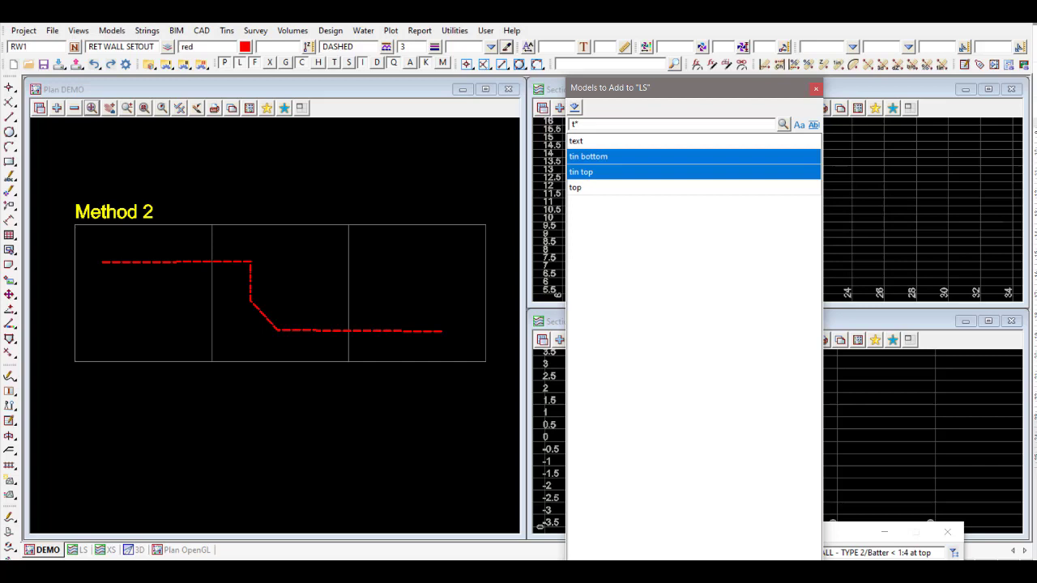
key("Return")
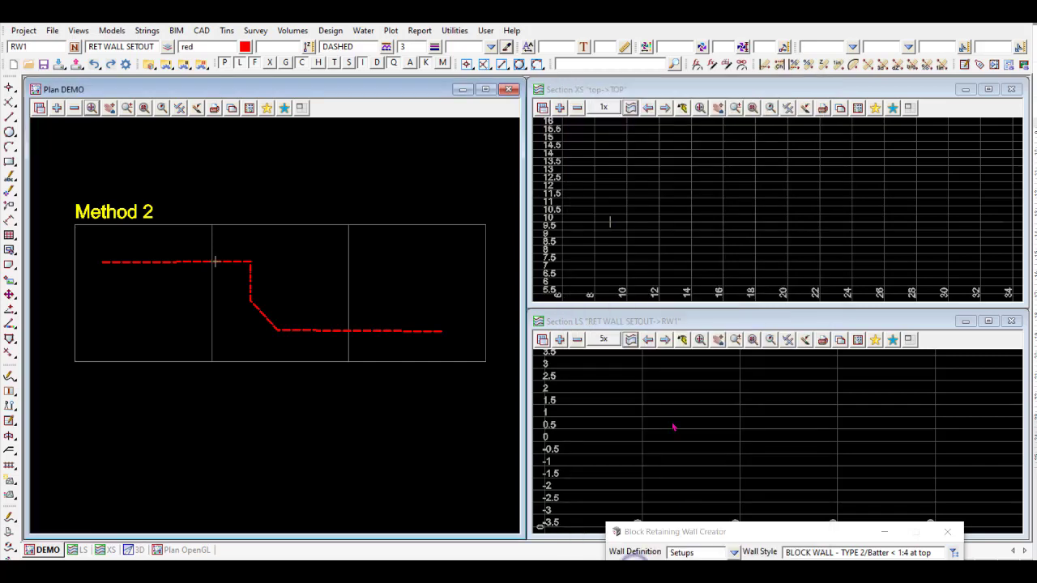
left_click(700, 341)
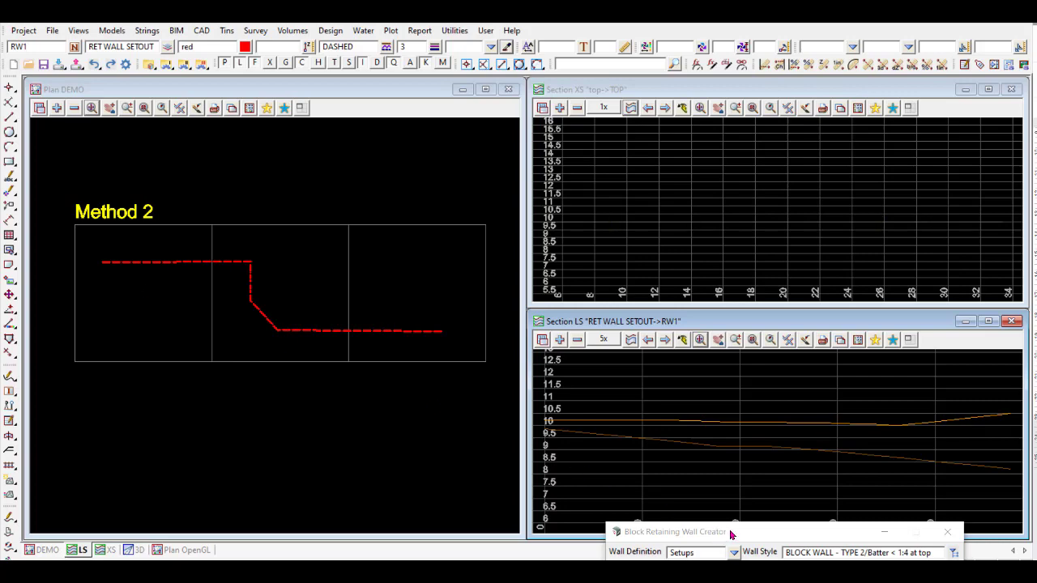
left_click_drag(727, 535, 704, 98)
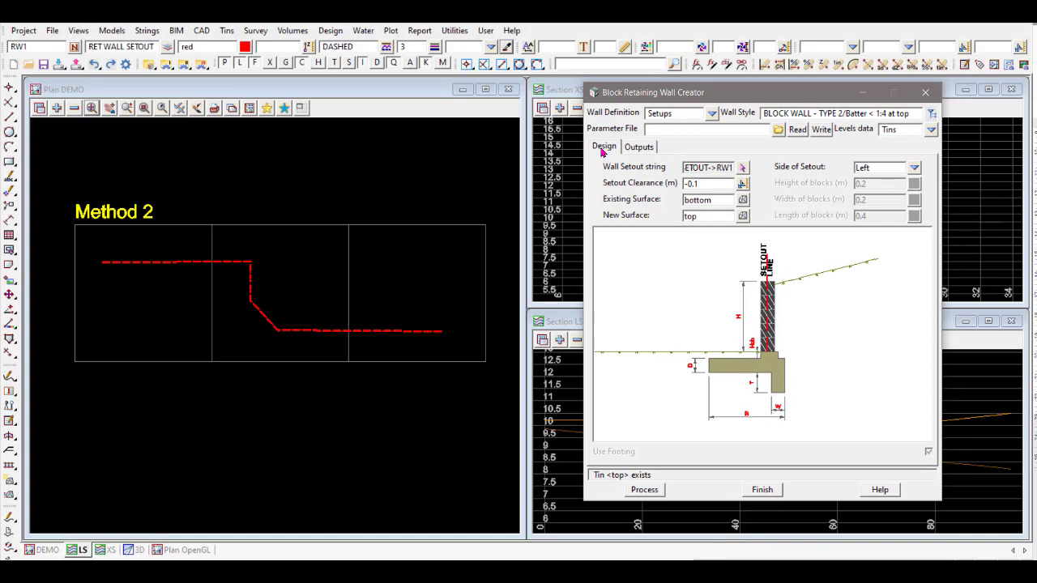
Step: Make wall strings yellow and footing strings magenta, then process the wall and footing trimeshes
left_click(640, 147)
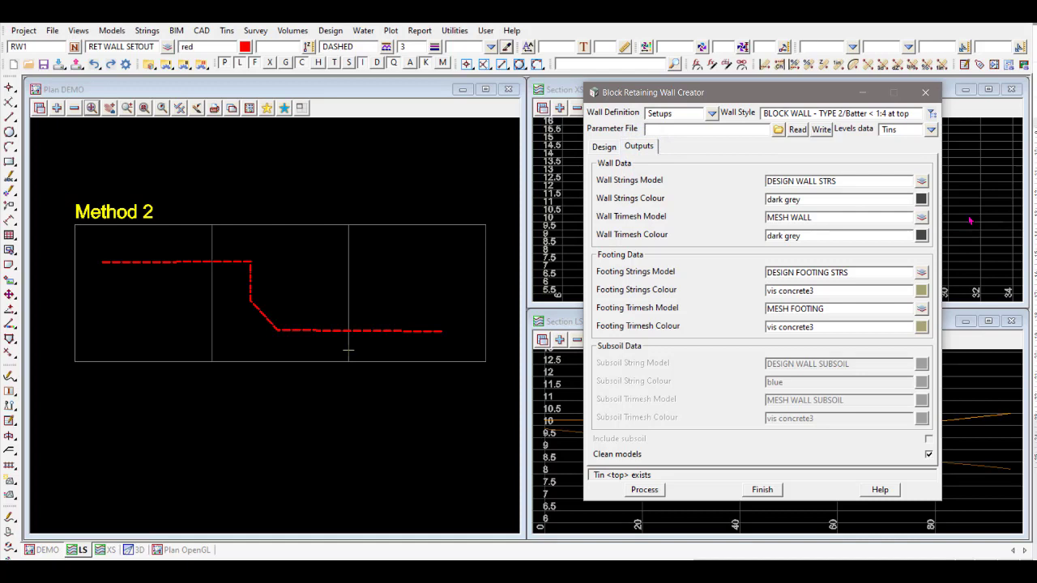
left_click(921, 199)
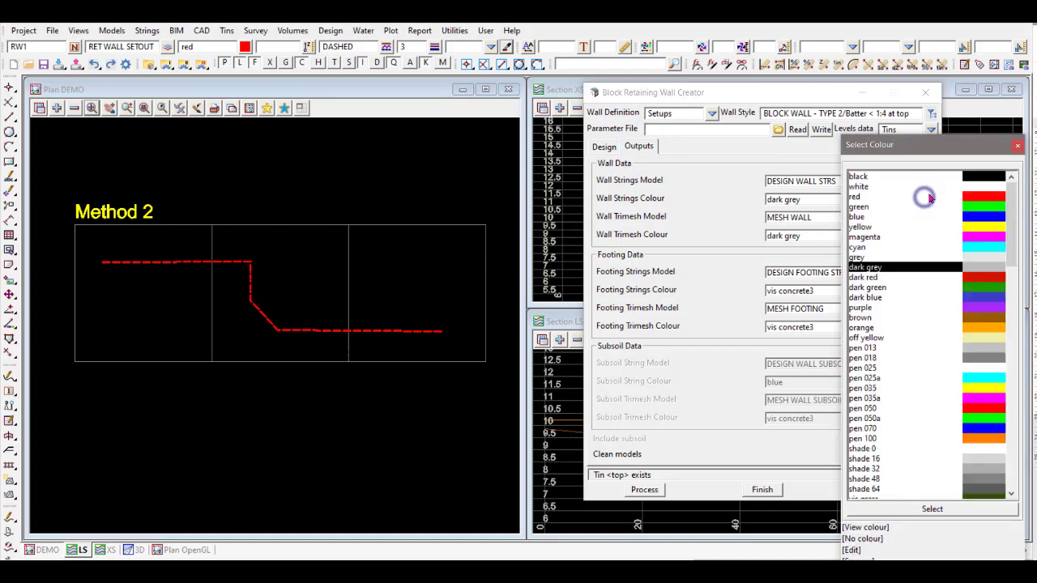
left_click(980, 229)
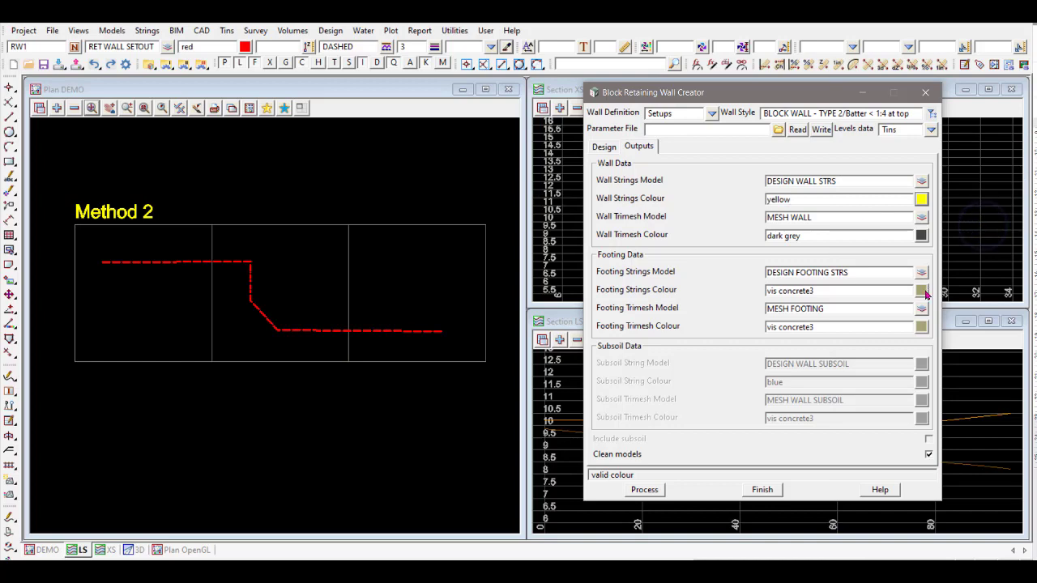
left_click(924, 291)
scroll(1005, 270, "up", 5)
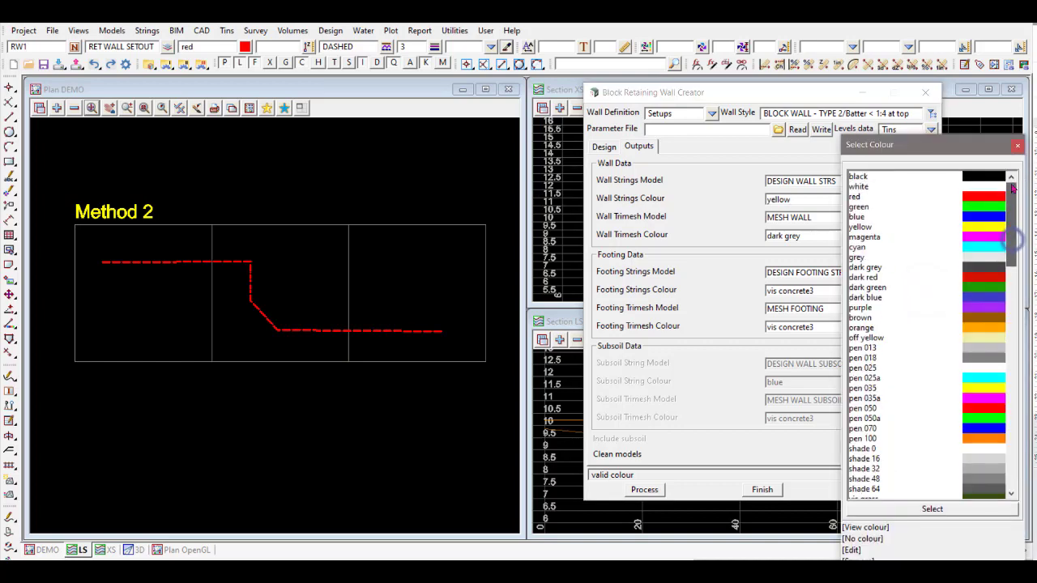
double_click(977, 236)
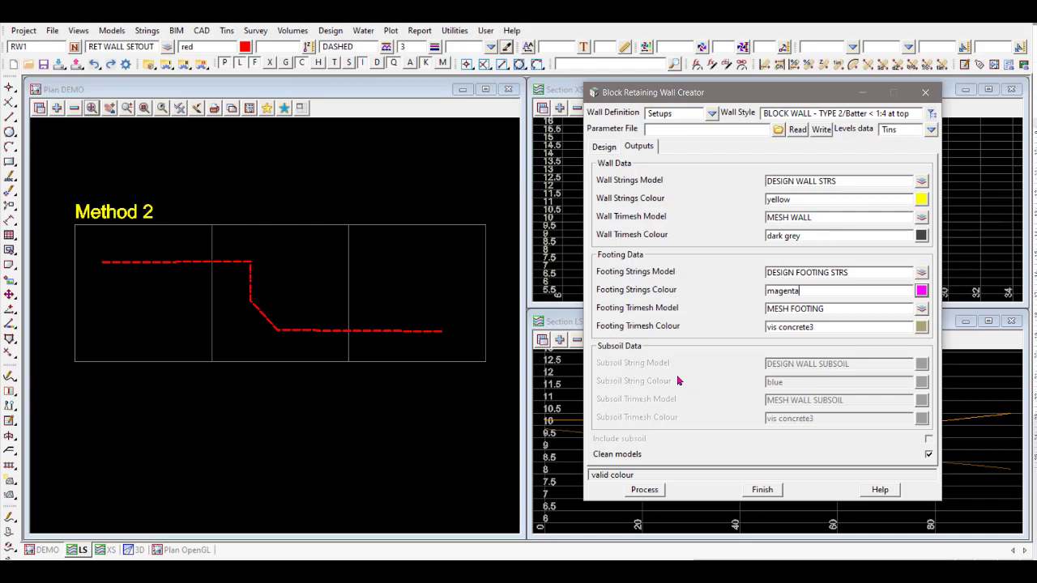
left_click(610, 148)
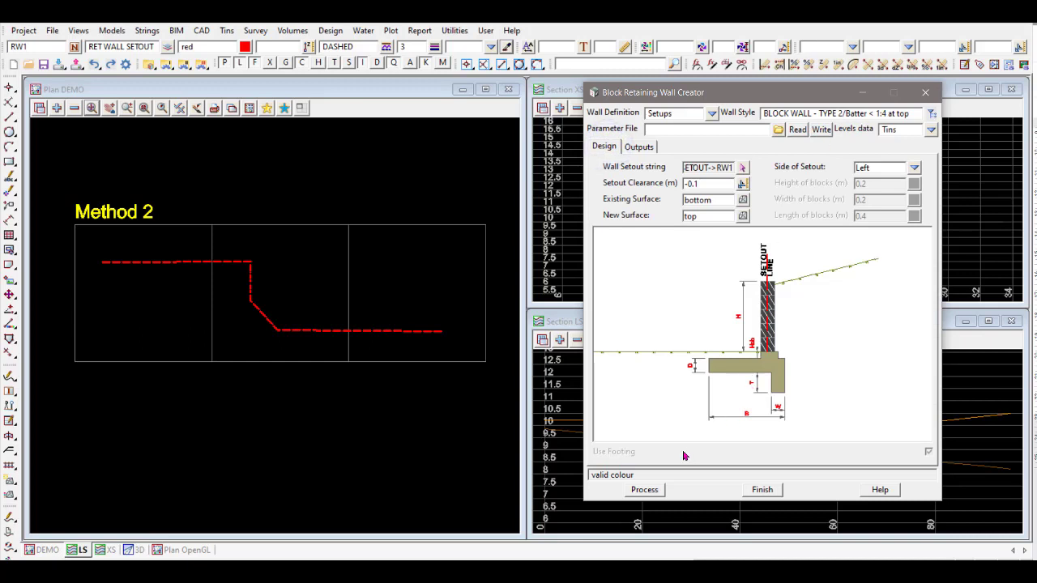
left_click(644, 491)
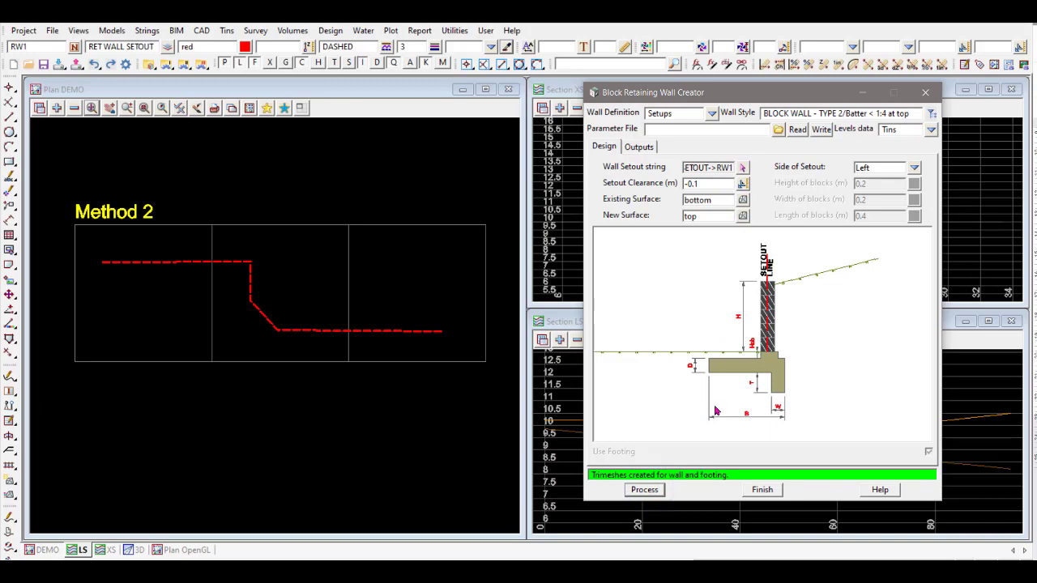
Step: Drag the Block Retaining Wall Creator down so the plan and section views are uncovered
left_click_drag(773, 92, 754, 557)
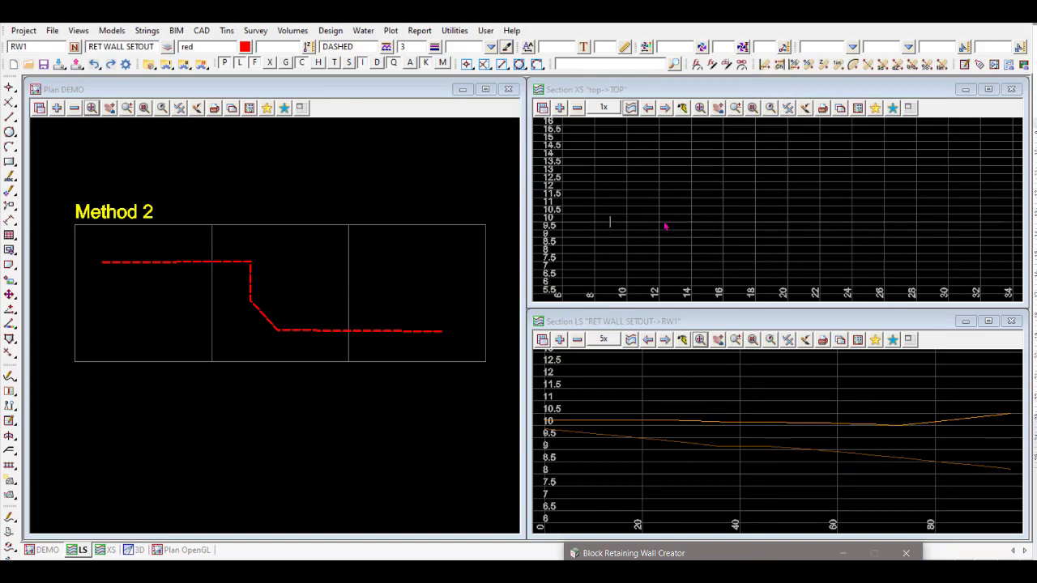
Step: Add DESIGN FOOTING STRS, DESIGN WALL STRS, MESH FOOTING and MESH WALL to Section XS, then maximise and zoom in
left_click(664, 169)
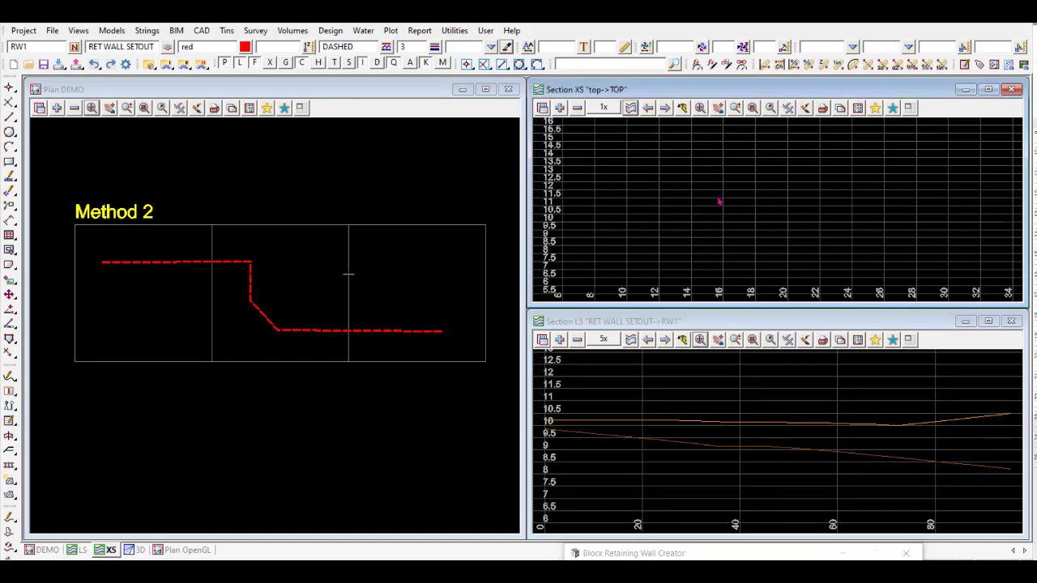
left_click(560, 109)
left_click_drag(620, 159, 625, 174)
left_click(619, 202, "ctrl")
left_click(616, 218, "ctrl")
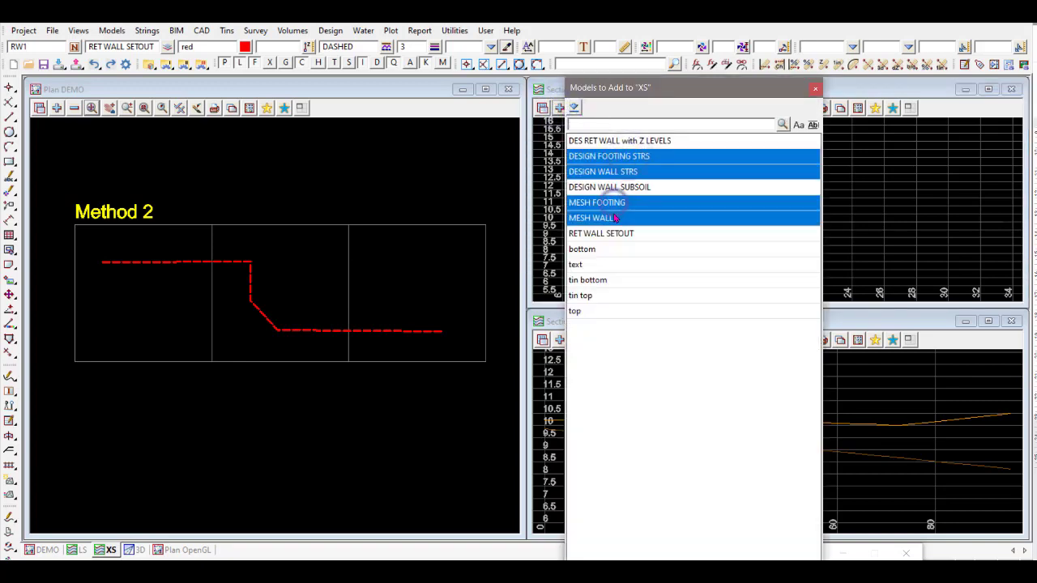
key("Return")
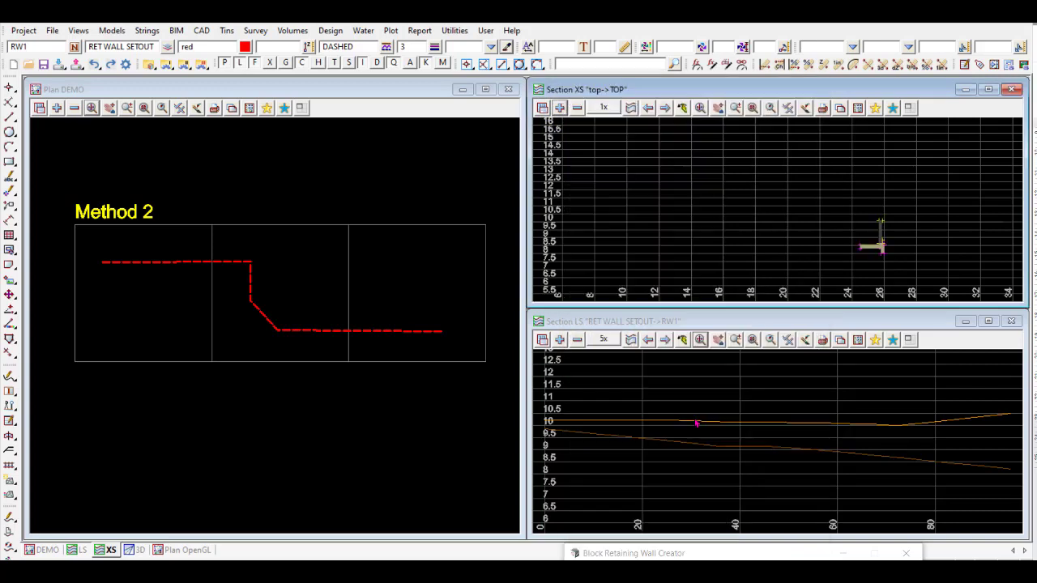
scroll(895, 257, "up", 3)
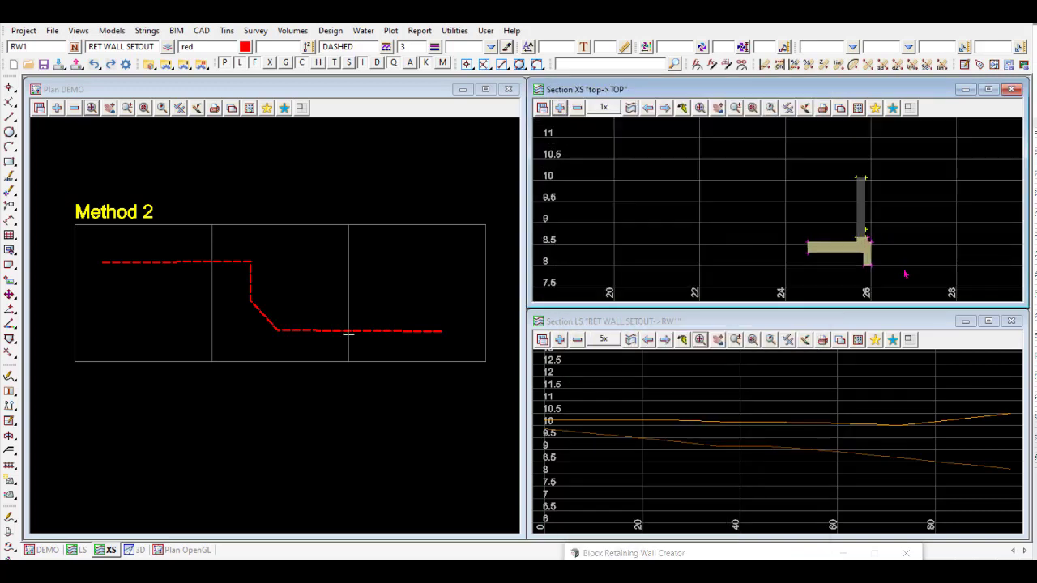
left_click(908, 107)
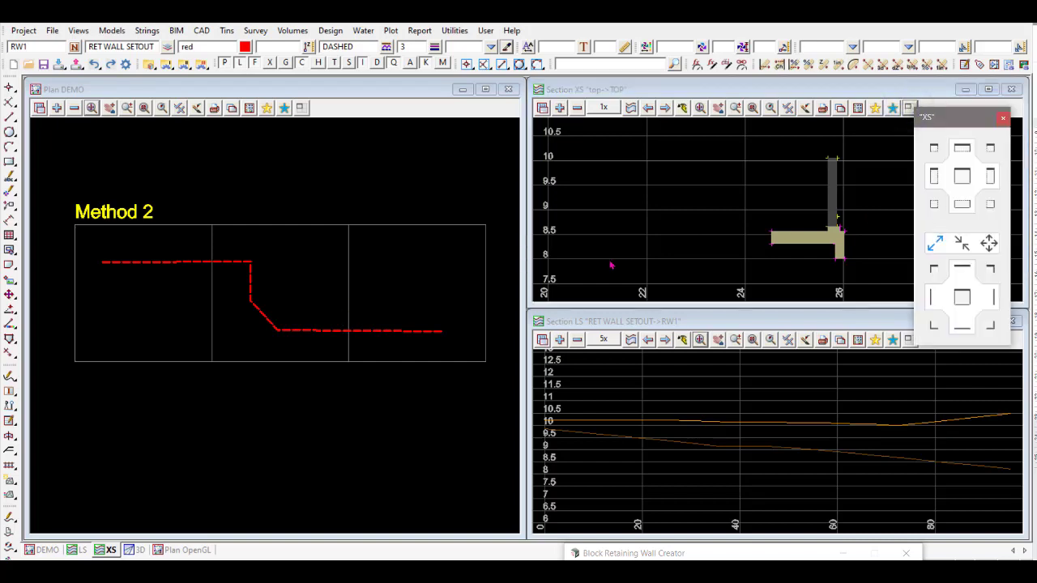
left_click(962, 175)
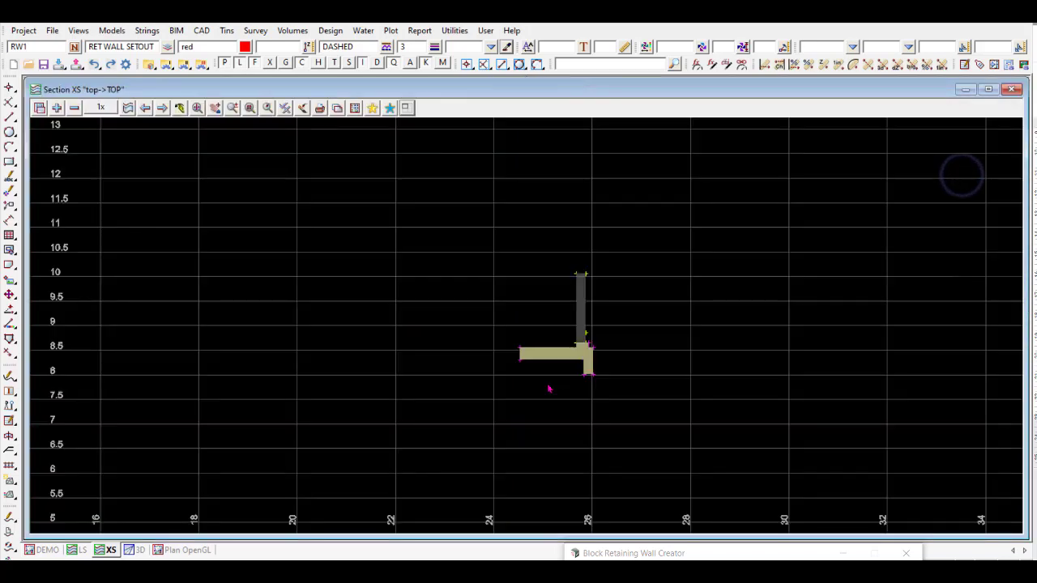
scroll(592, 360, "up", 2)
scroll(632, 331, "up", 2)
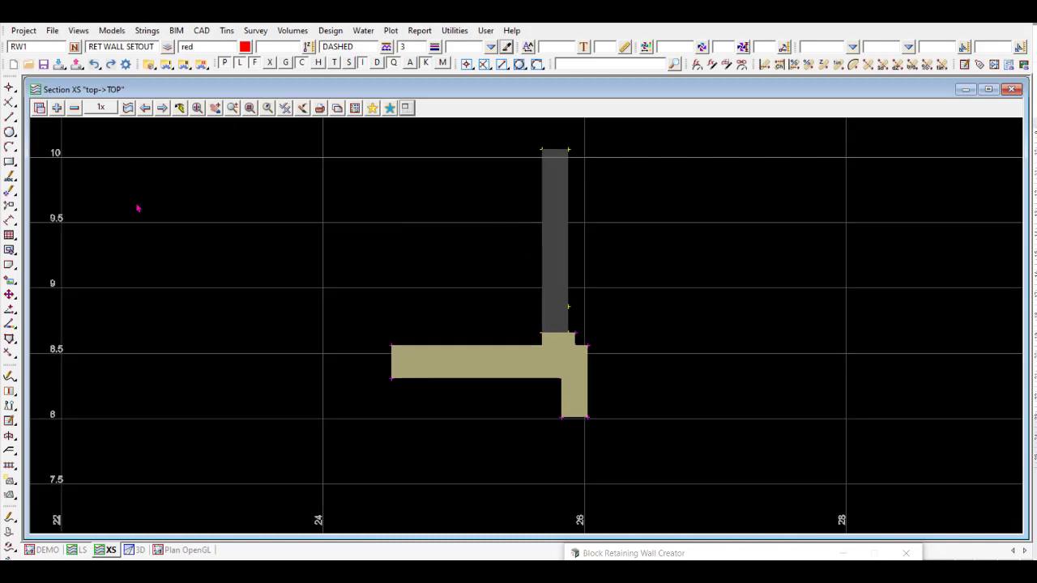
Step: Add the tin bottom and tin top models to the cross section and adjust the zoom
left_click(58, 108)
left_click(86, 156)
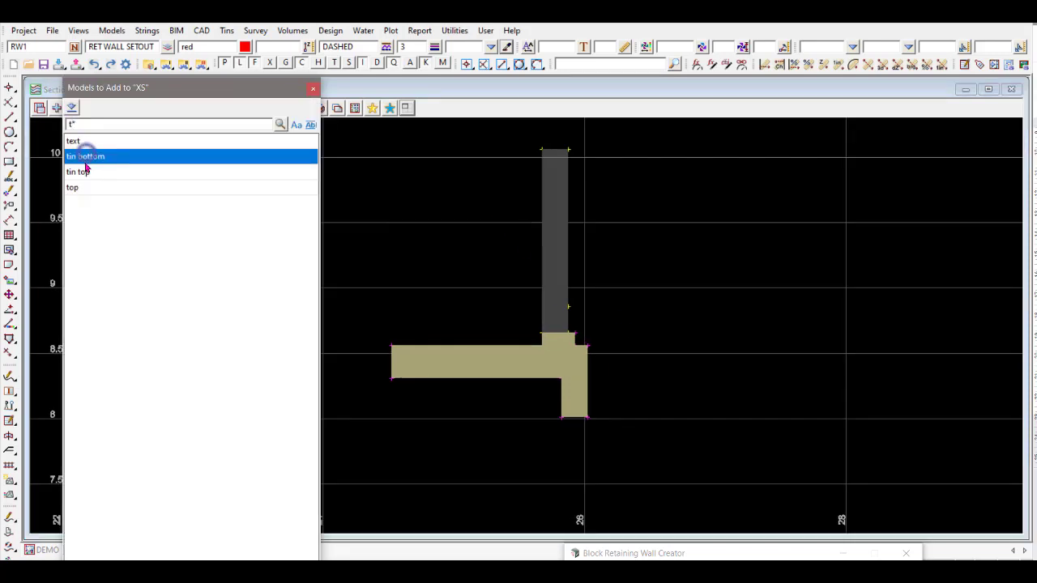
left_click(81, 171, "ctrl")
key("Return")
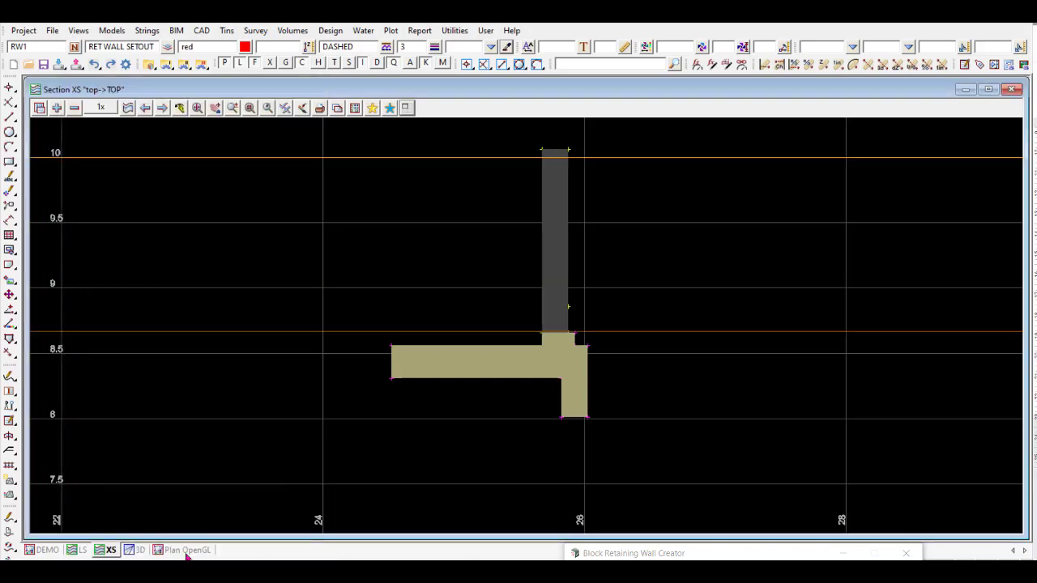
scroll(517, 329, "down", 1)
scroll(549, 336, "down", 1)
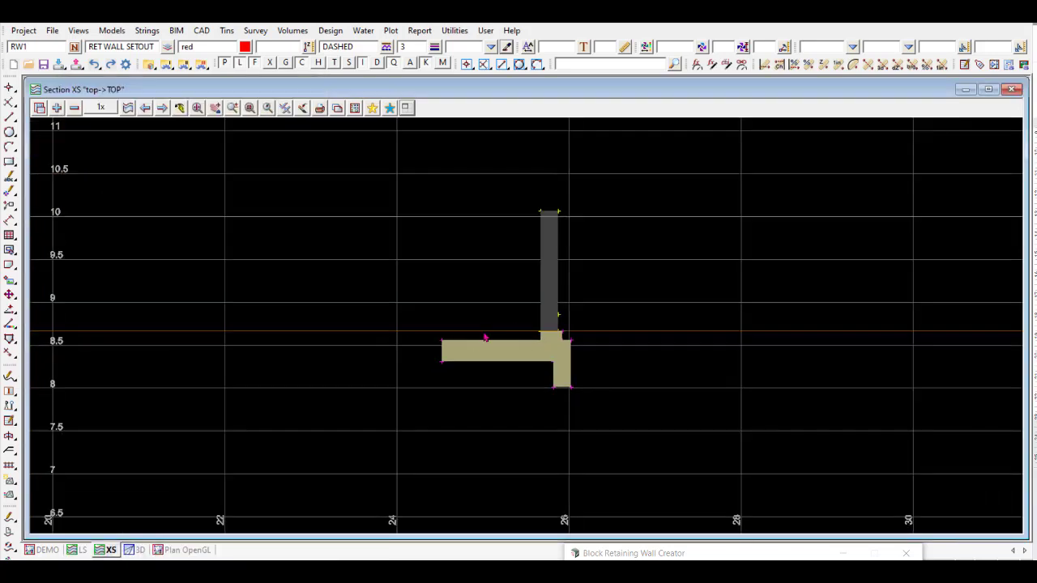
scroll(484, 340, "up", 1)
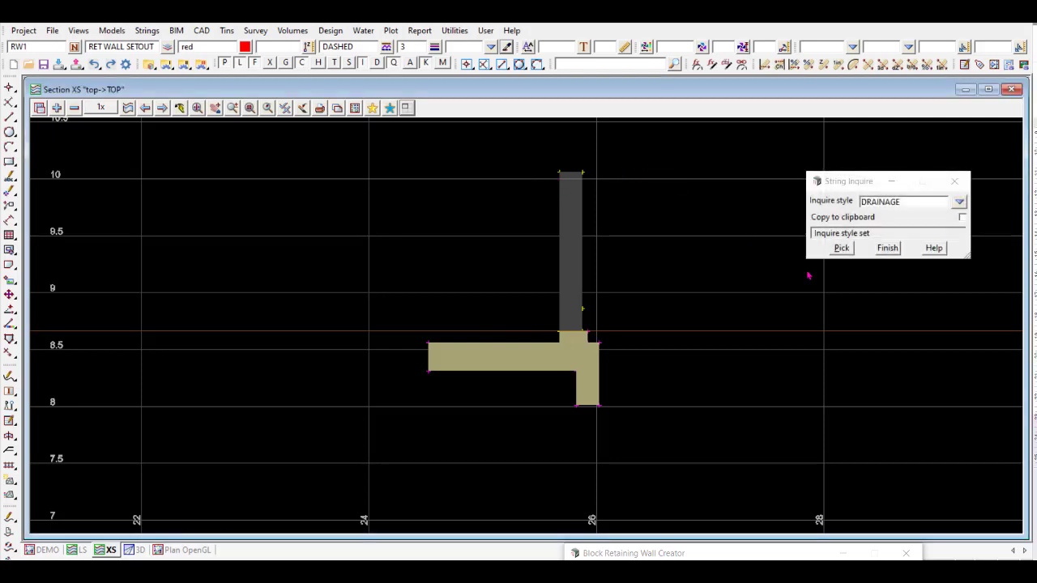
Step: Inquire the top surface line at level 10 in the cross section
left_click(837, 249)
left_click(710, 180)
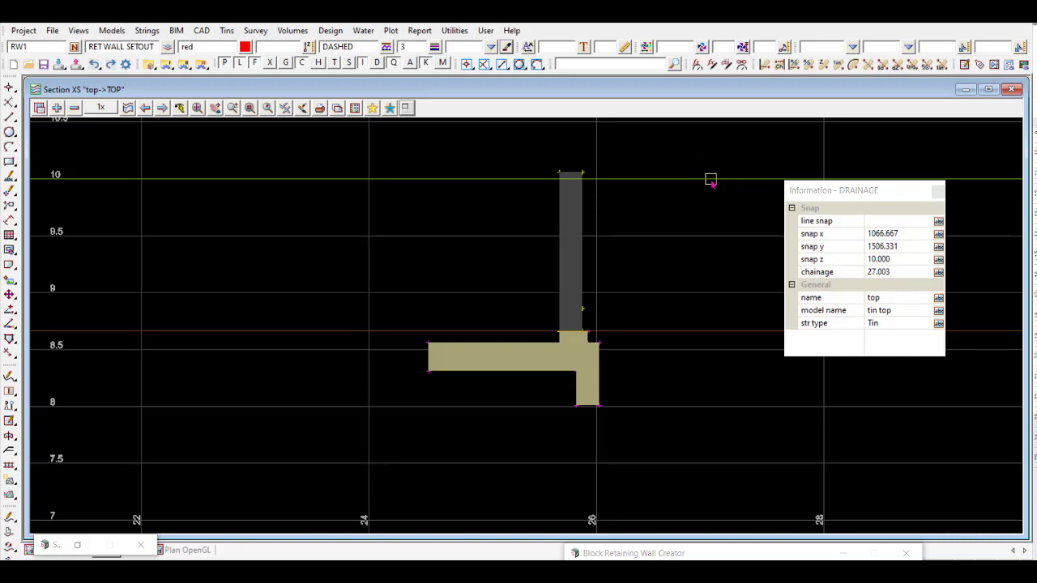
key("Escape")
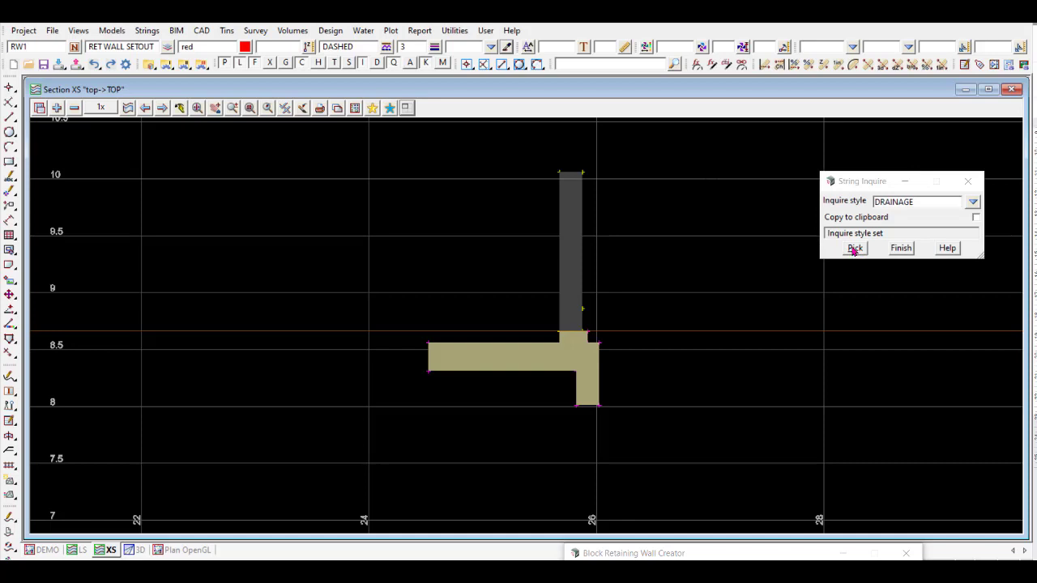
Step: Inquire the wall and footing meshes at their corners, then tile Plan DEMO, Section XS and Section LS
left_click(855, 248)
left_click(584, 202)
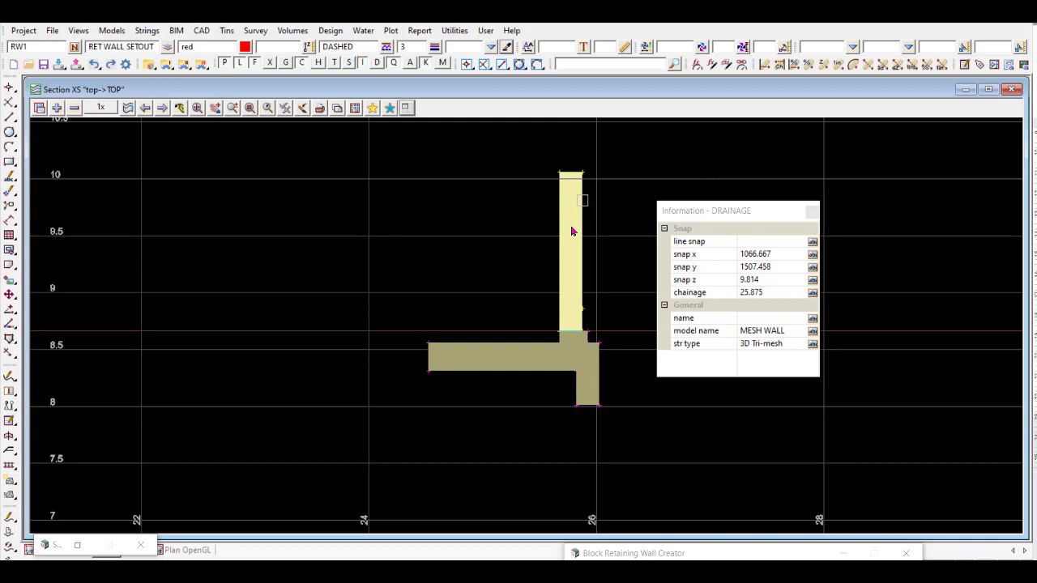
left_click(508, 371)
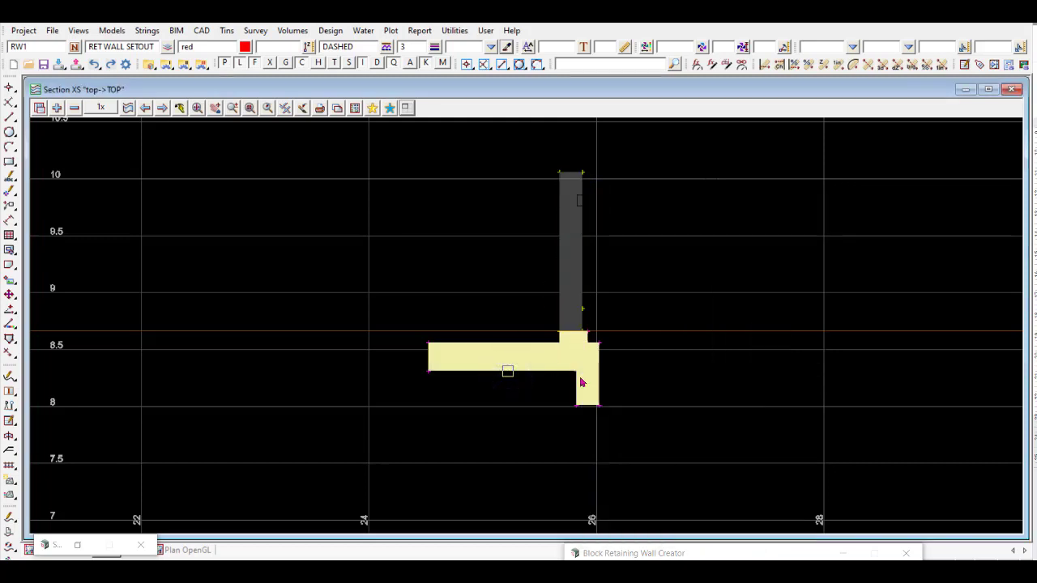
left_click(587, 172)
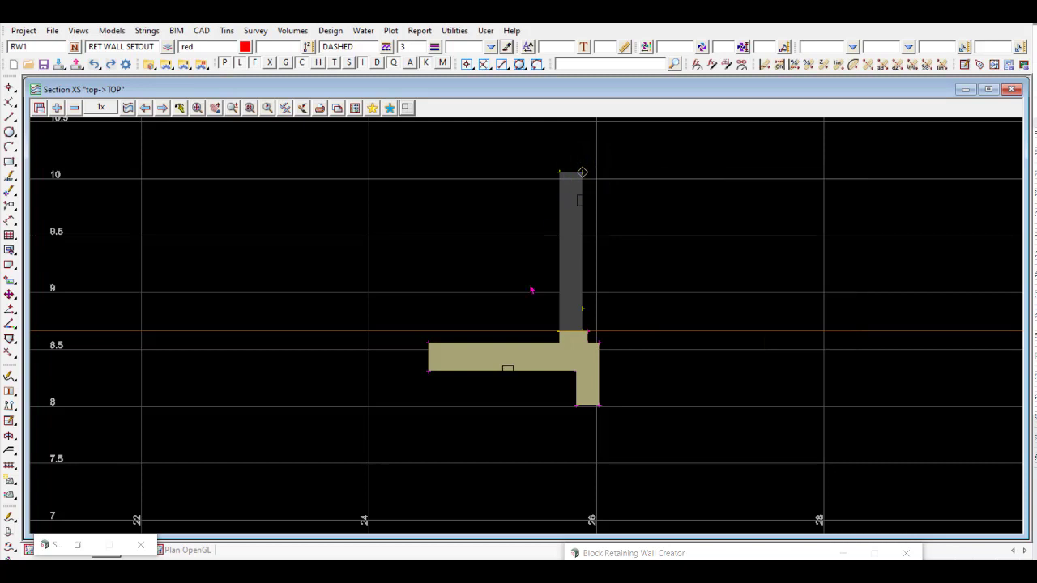
left_click(429, 375)
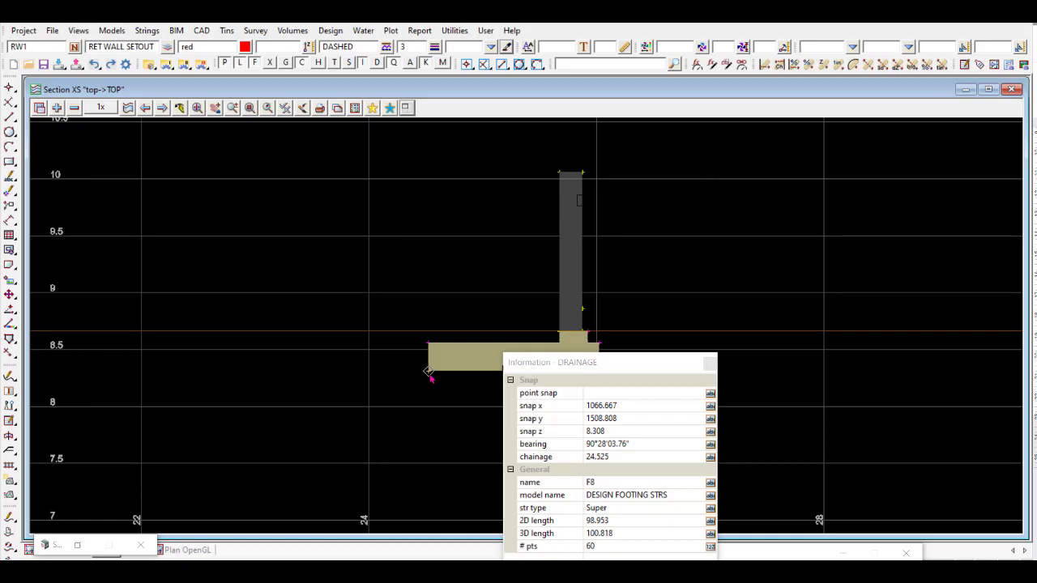
left_click(407, 108)
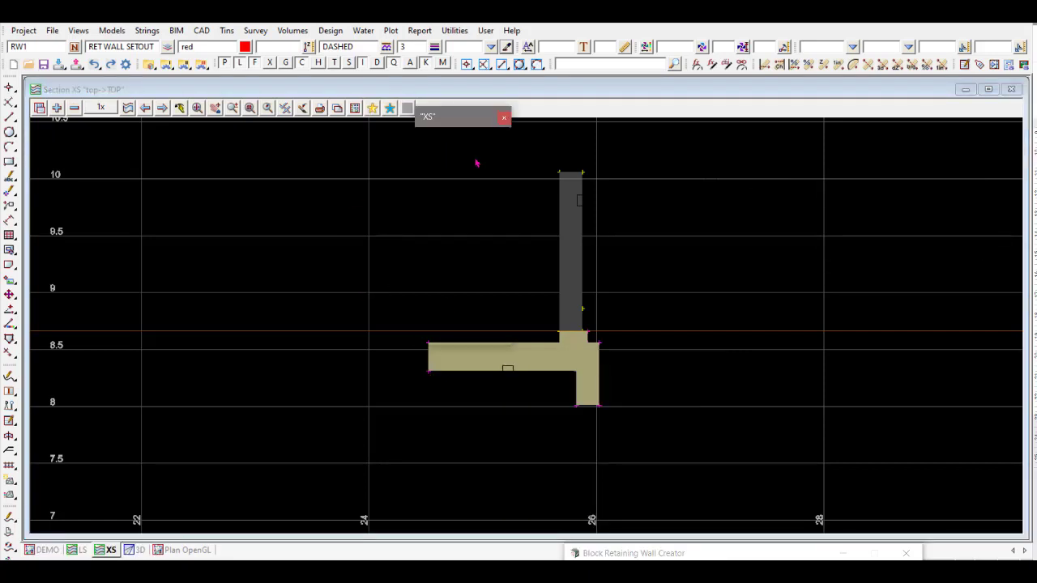
left_click(491, 146)
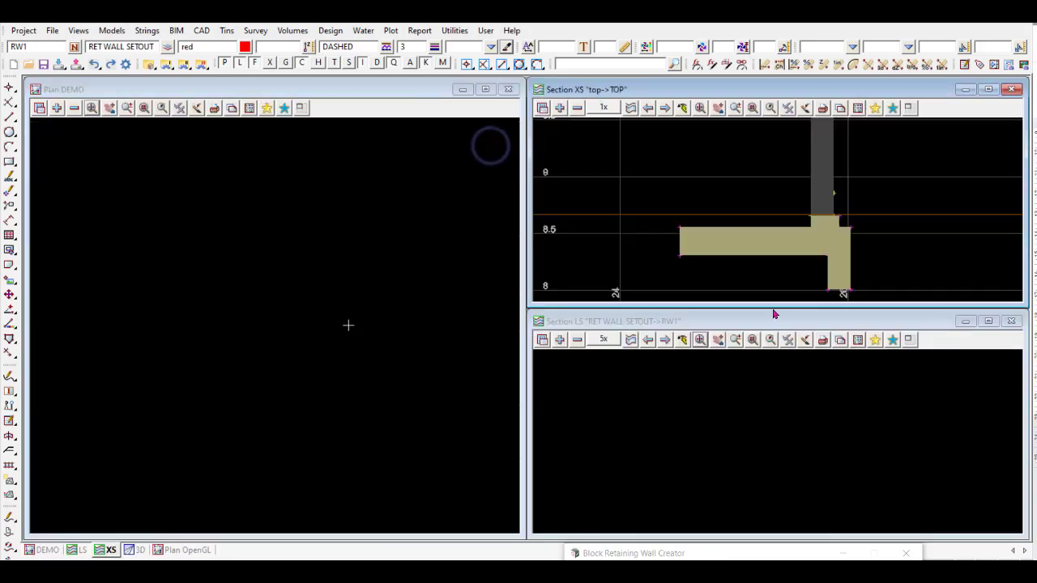
Step: Add DESIGN FOOTING STRS, DESIGN WALL STRS, MESH FOOTING and MESH WALL to the DEMO plan and zoom in
left_click(190, 93)
left_click(59, 110)
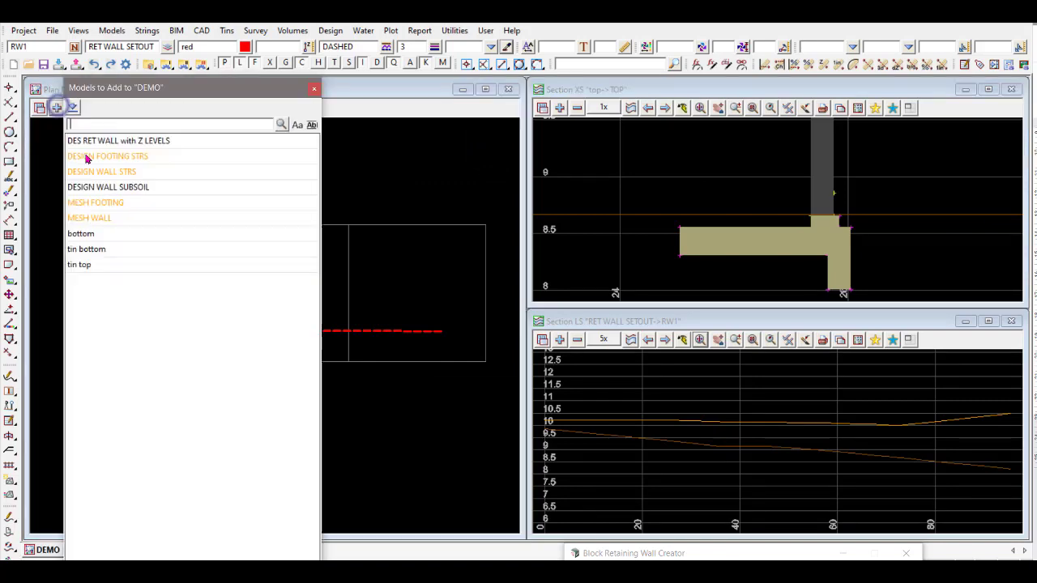
left_click_drag(109, 157, 110, 172)
left_click(105, 203, "ctrl")
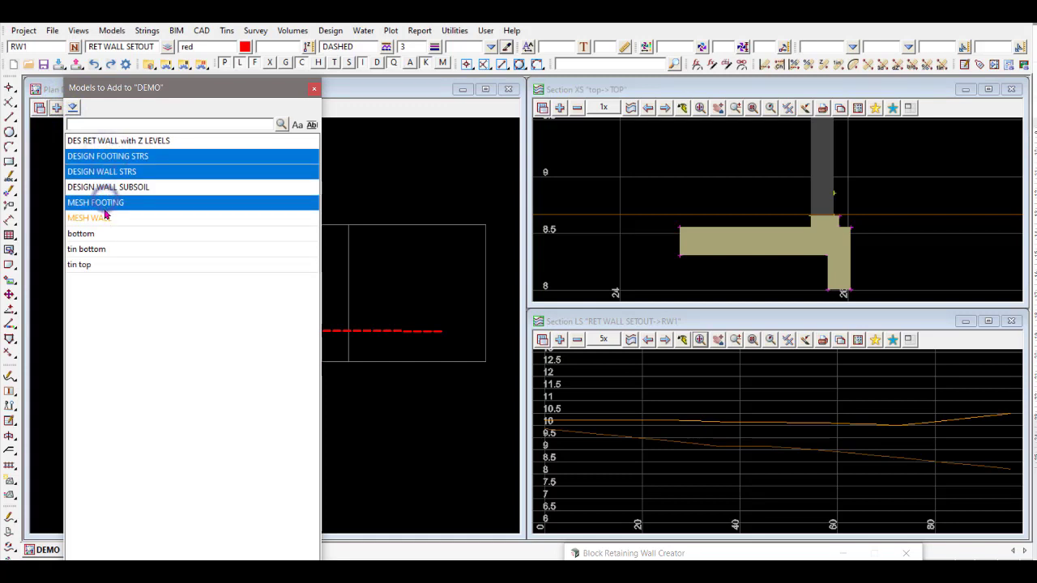
left_click(105, 217, "ctrl")
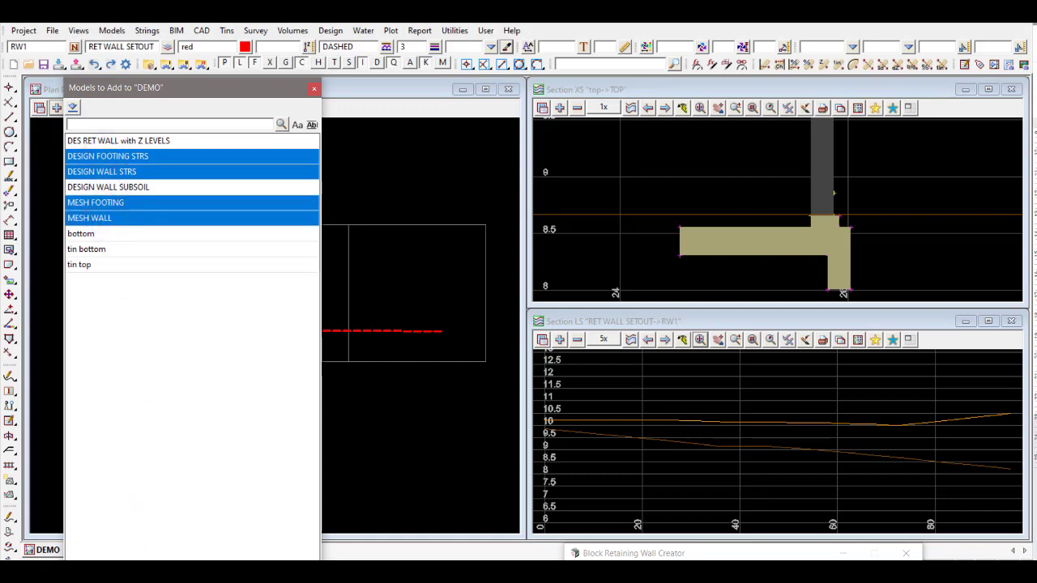
scroll(243, 316, "up", 3)
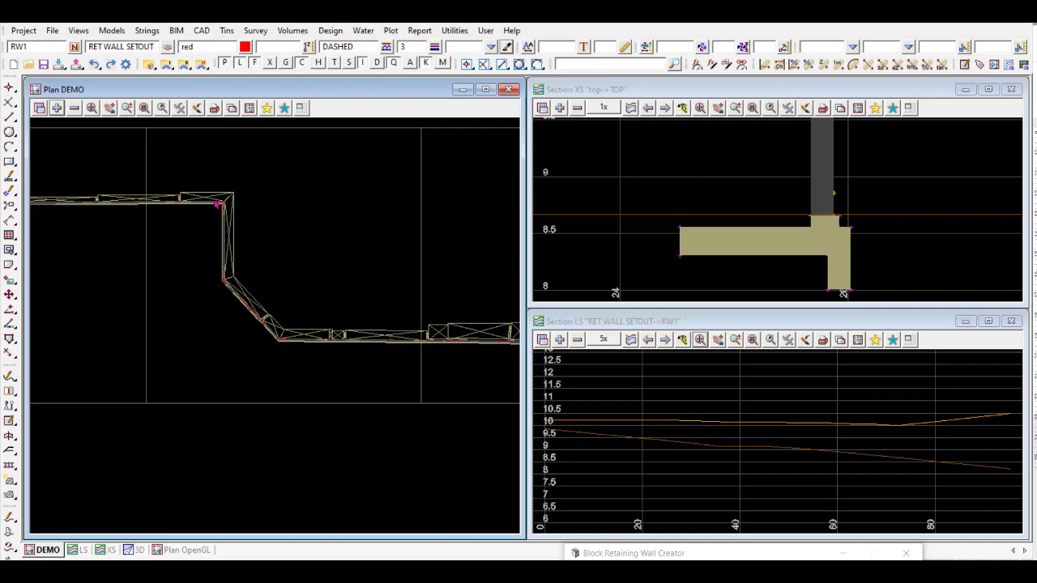
scroll(210, 194, "up", 1)
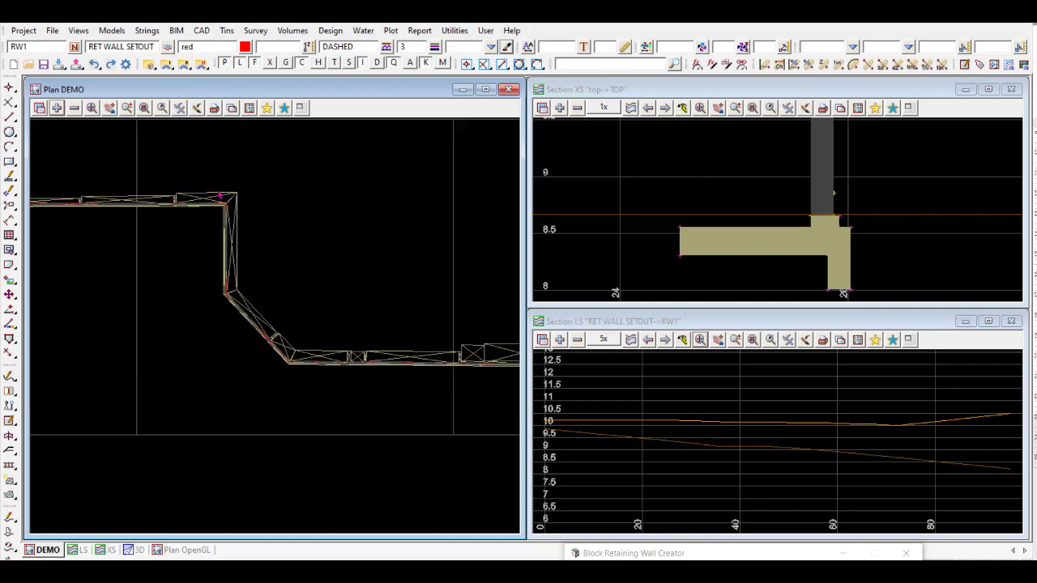
scroll(220, 195, "up", 2)
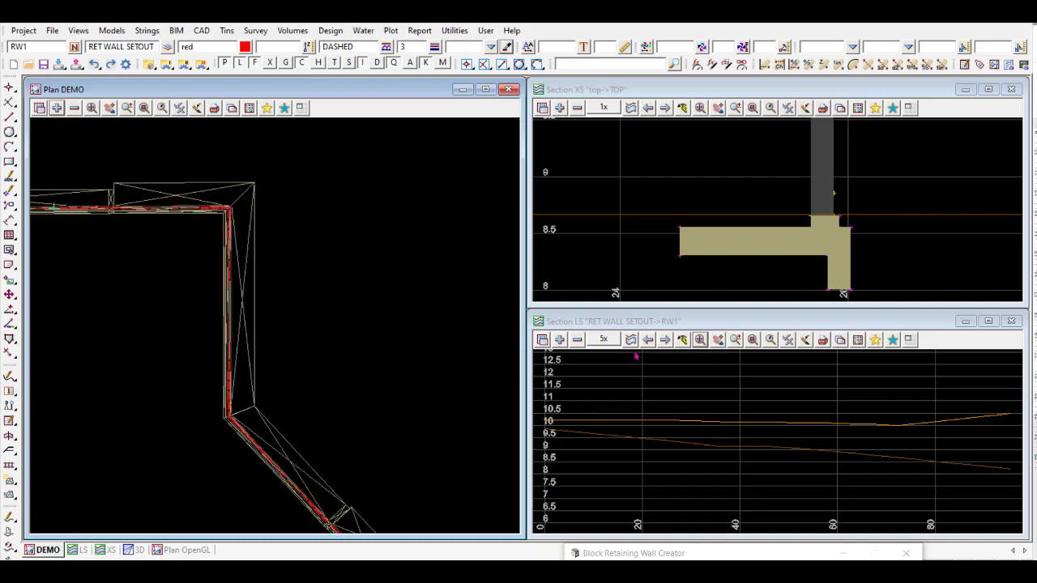
Step: Add the DESIGN FOOTING STRS and DESIGN WALL STRS models to the long section
left_click(665, 327)
left_click(560, 342)
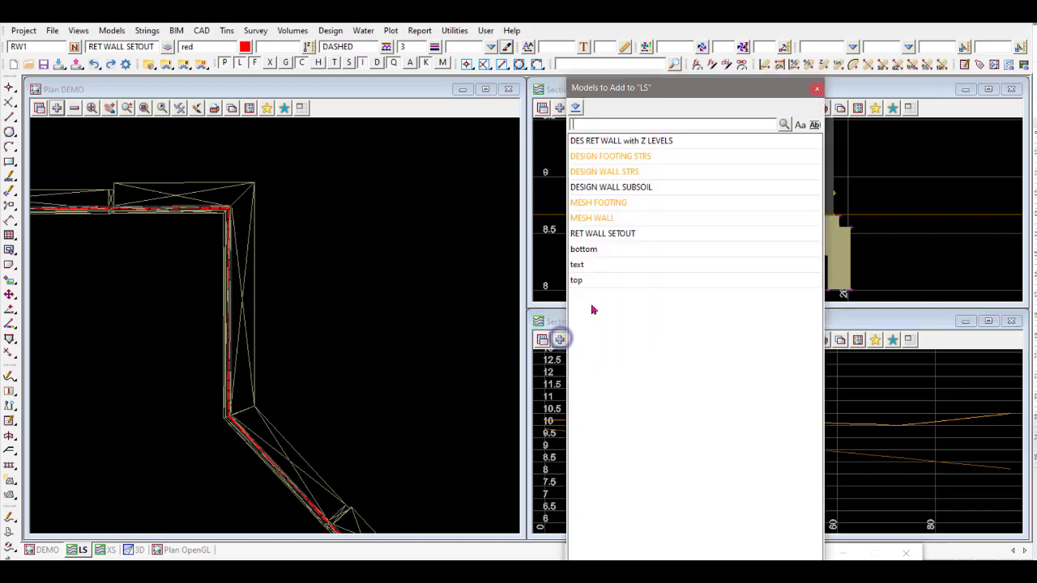
left_click(612, 156)
left_click(610, 172, "ctrl")
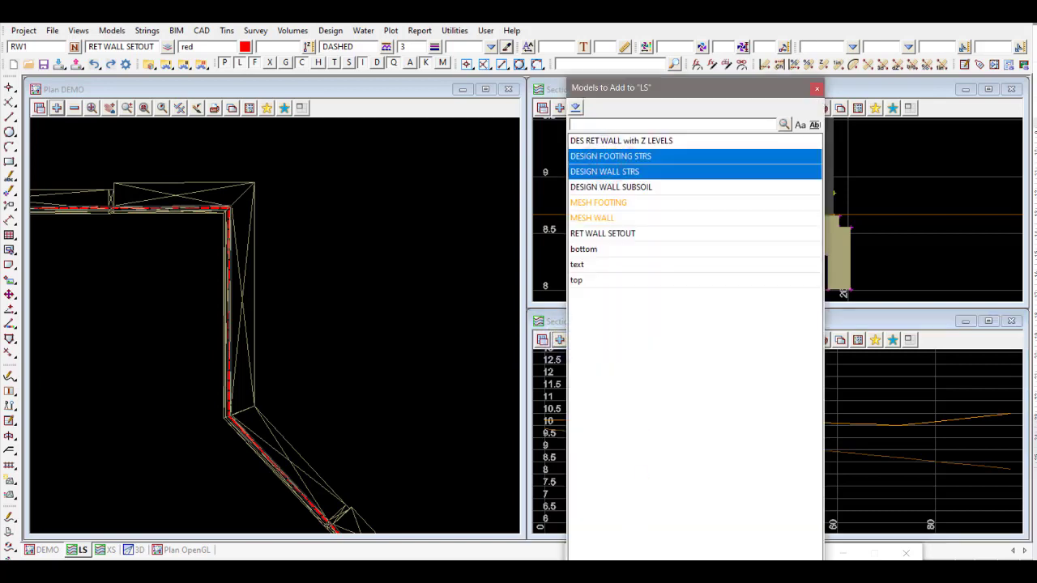
key("Return")
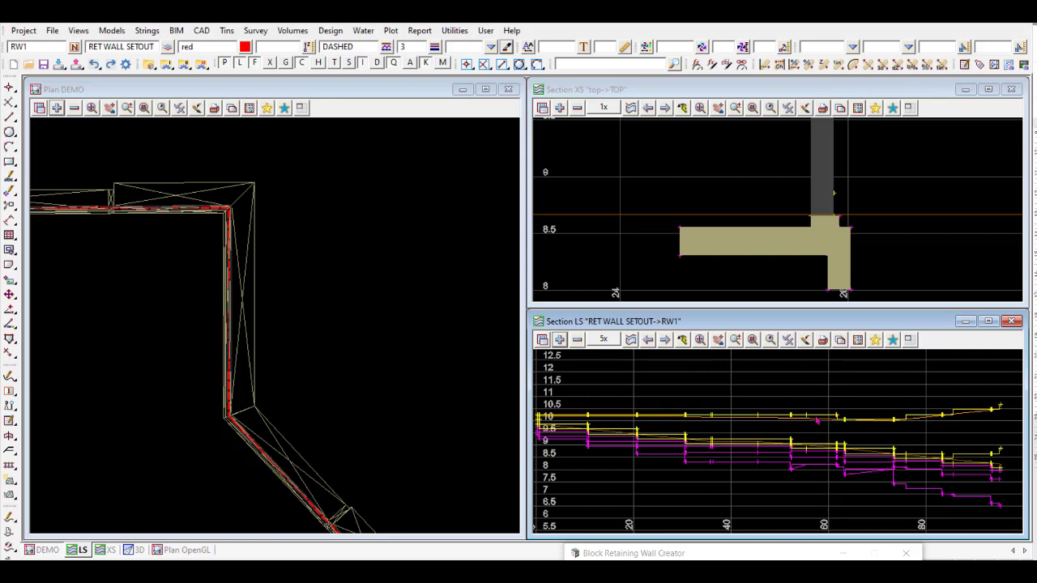
Step: Maximise the long section to inspect the design strings, then tile the windows again
left_click(909, 340)
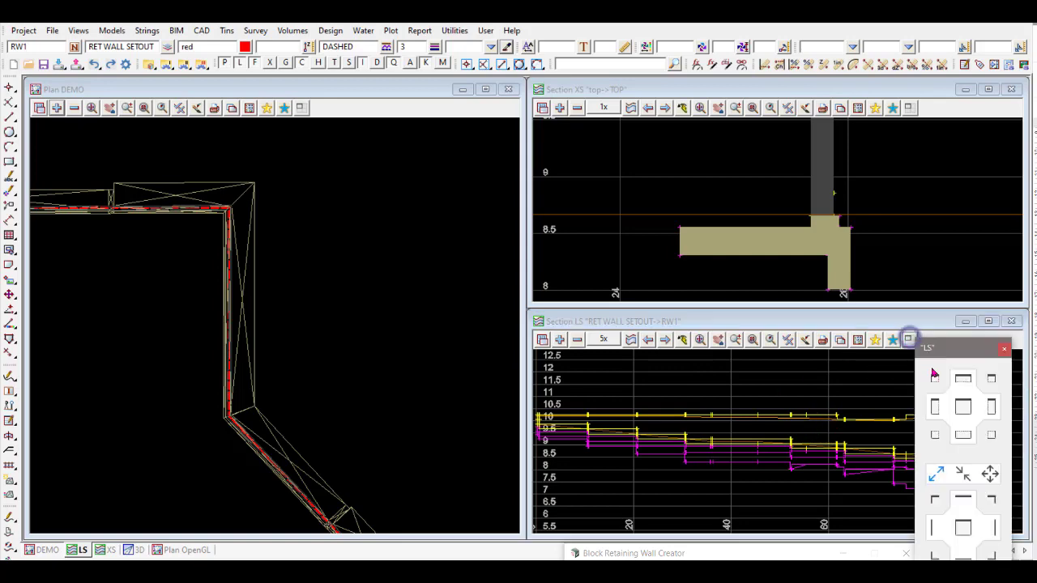
left_click(962, 405)
scroll(529, 312, "up", 5)
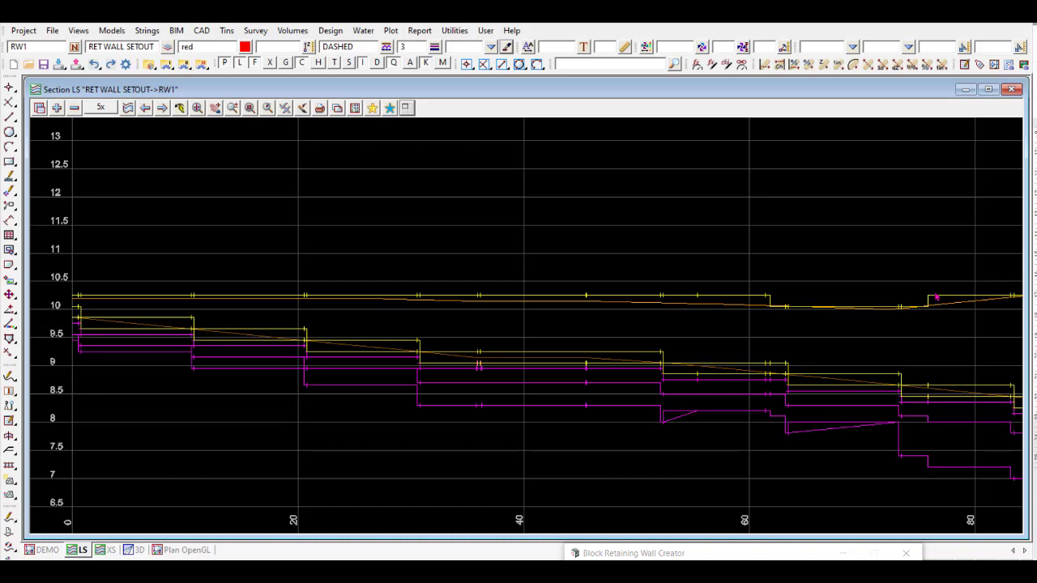
scroll(510, 337, "down", 2)
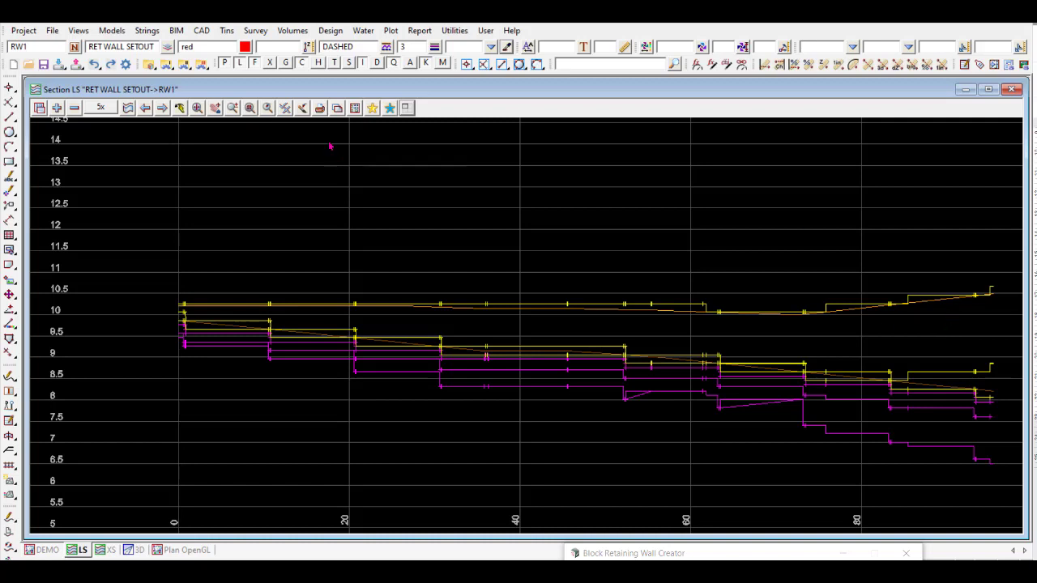
left_click(411, 113)
left_click(489, 204)
Step: Add DESIGN FOOTING STRS, DESIGN WALL STRS, MESH FOOTING and MESH WALL to the 3D perspective view
left_click(134, 550)
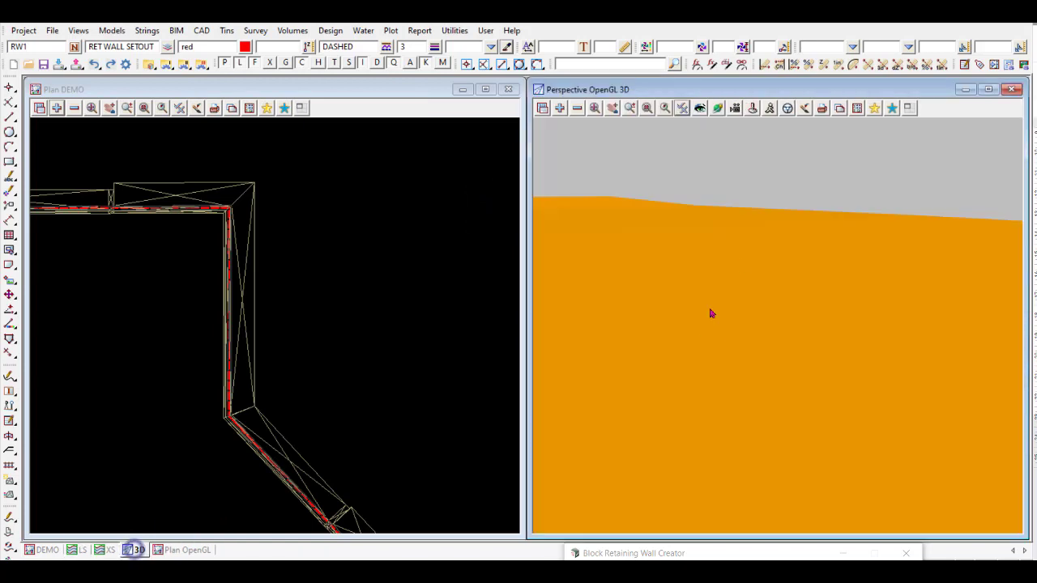
left_click(560, 110)
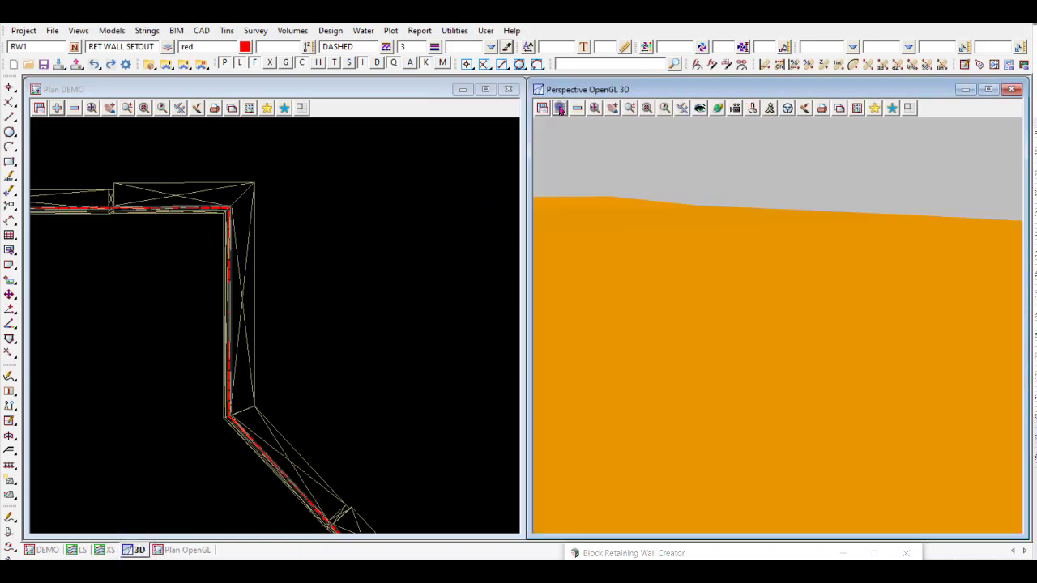
left_click(604, 157)
left_click(603, 171, "ctrl")
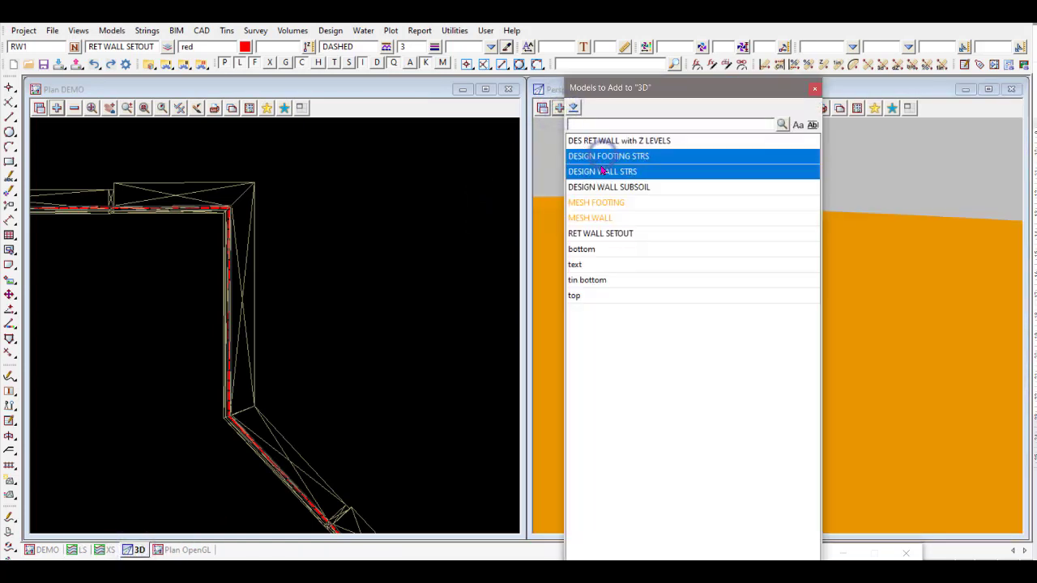
left_click(608, 202, "ctrl")
left_click(606, 216, "ctrl")
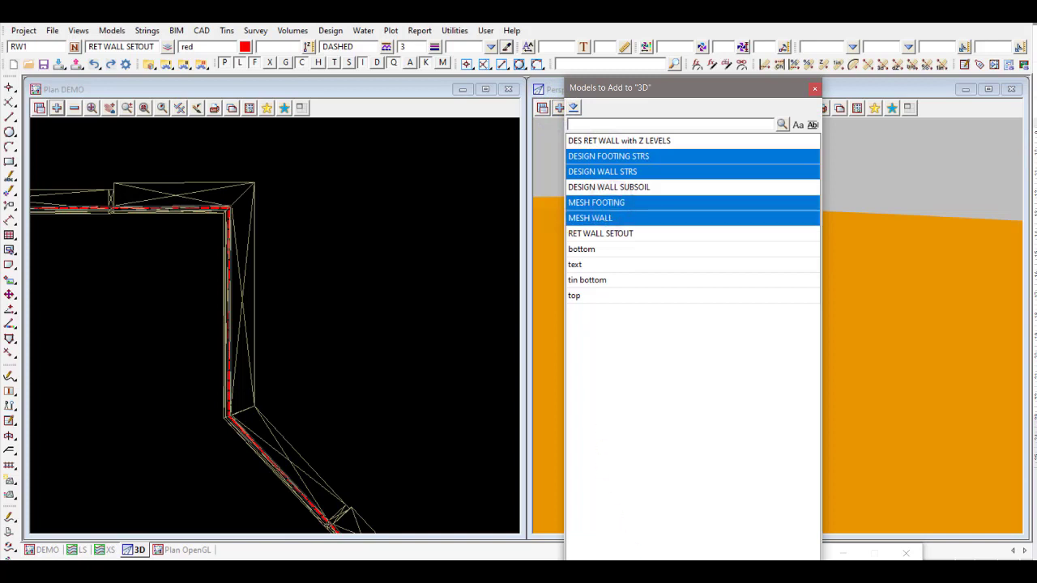
key("Return")
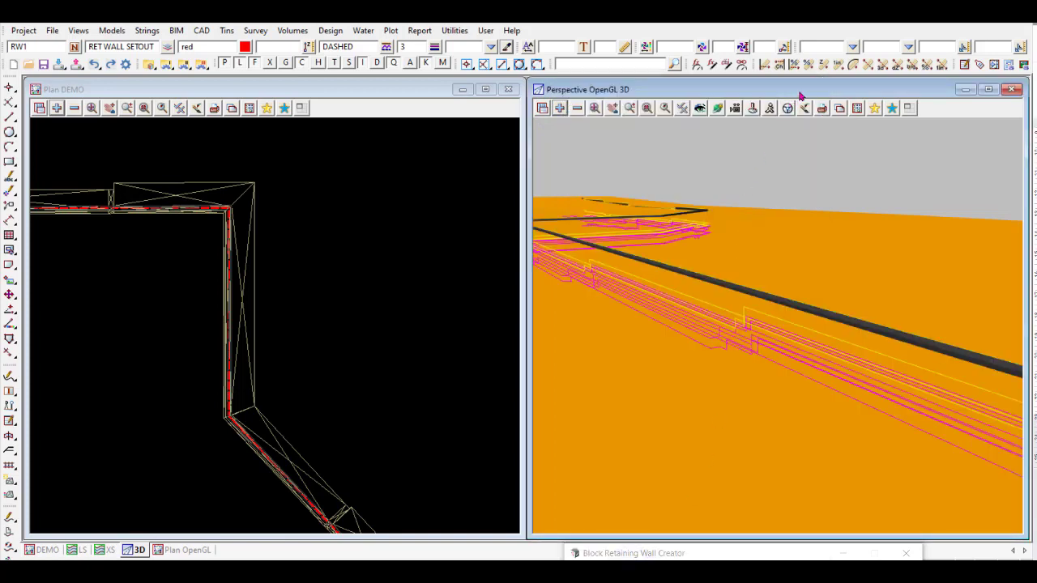
Step: Turn on the Tin mesh display and switch the 3D view to orbit navigation
left_click(683, 108)
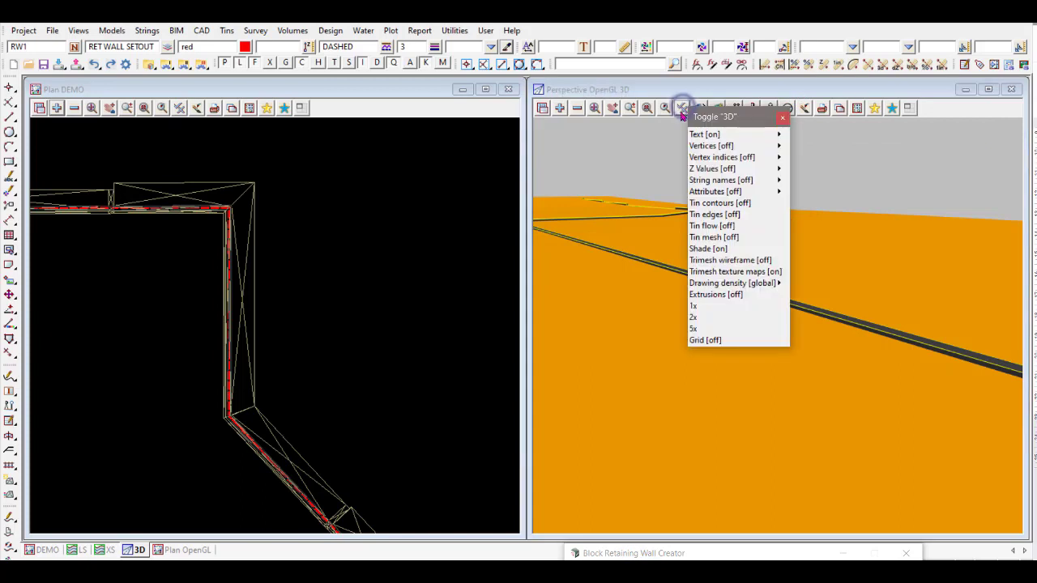
left_click(712, 237)
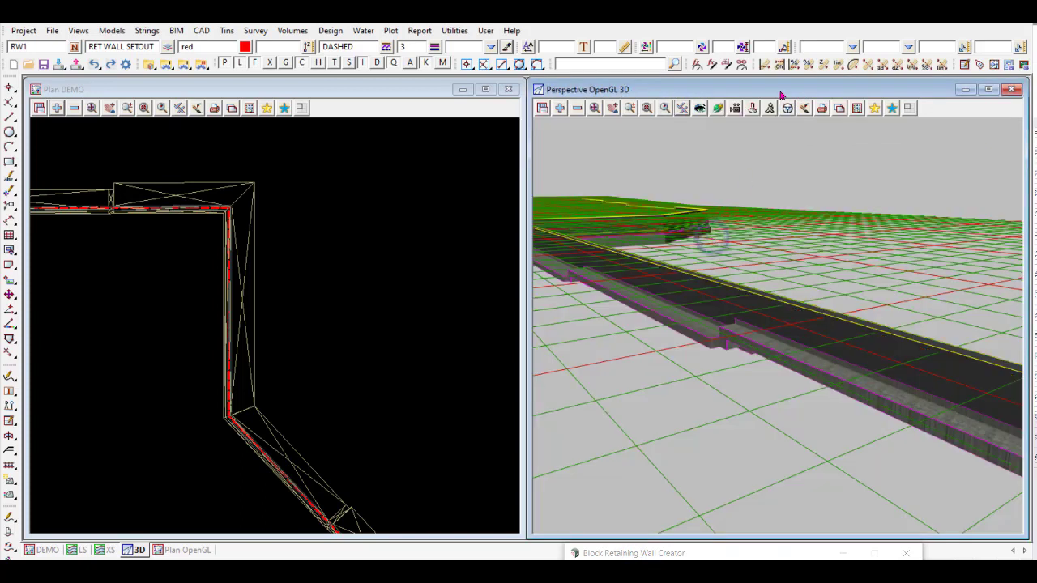
left_click(718, 110)
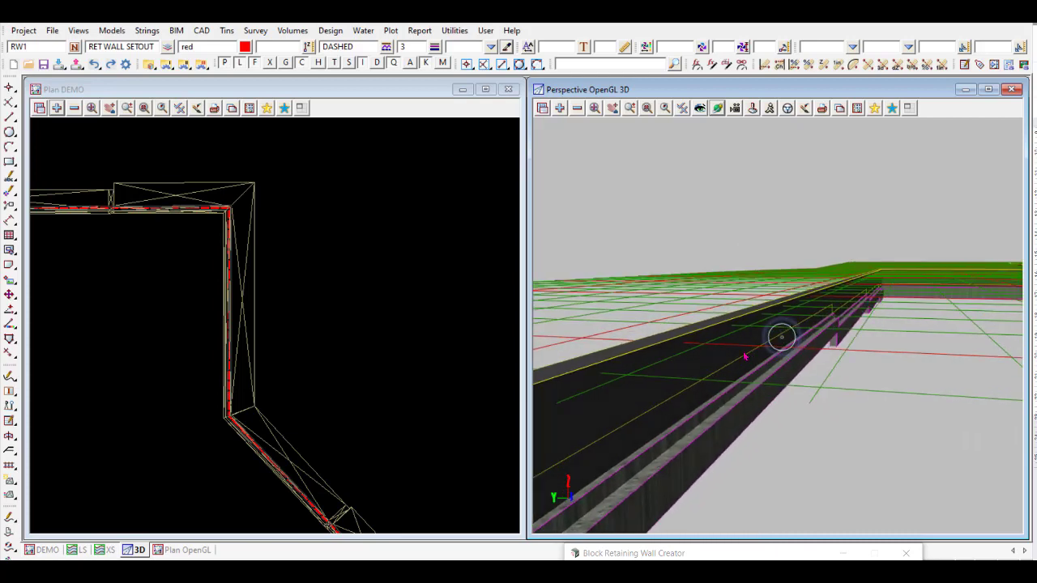
Step: Enlarge the 3D view full screen and orbit low beneath the stepped wall
left_click(907, 108)
left_click(951, 170)
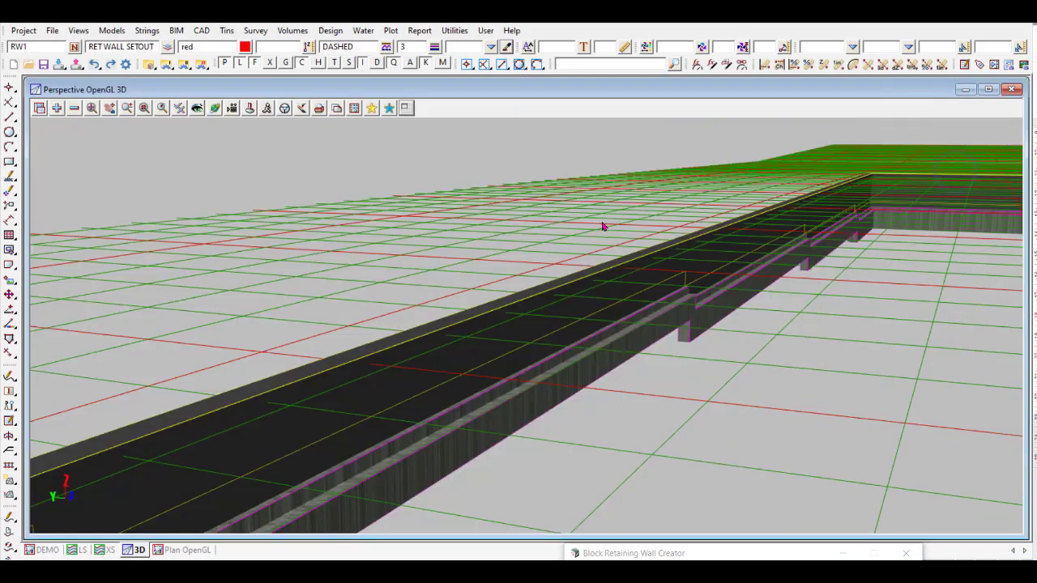
scroll(621, 297, "down", 5)
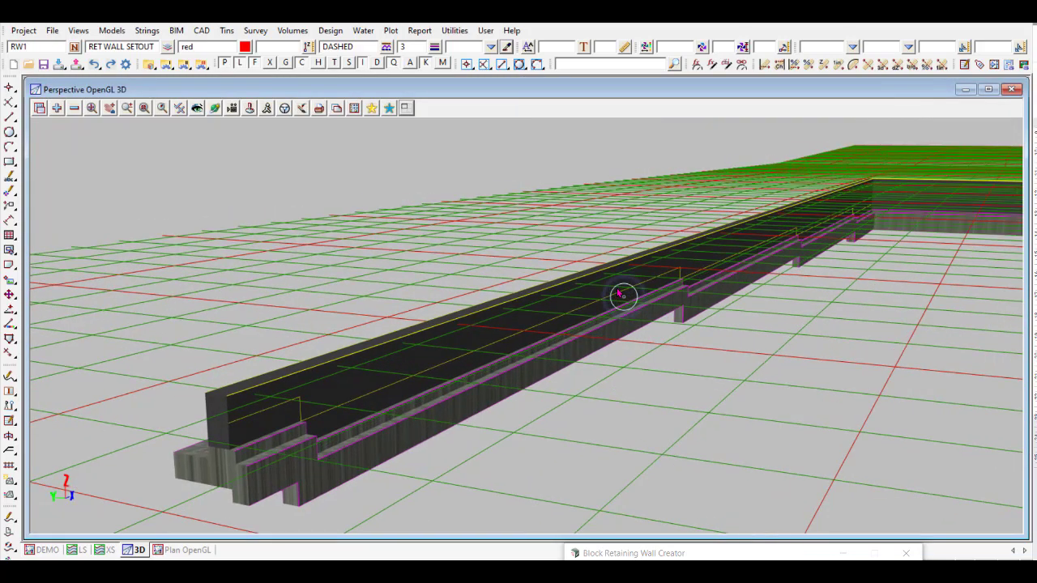
scroll(818, 293, "up", 5)
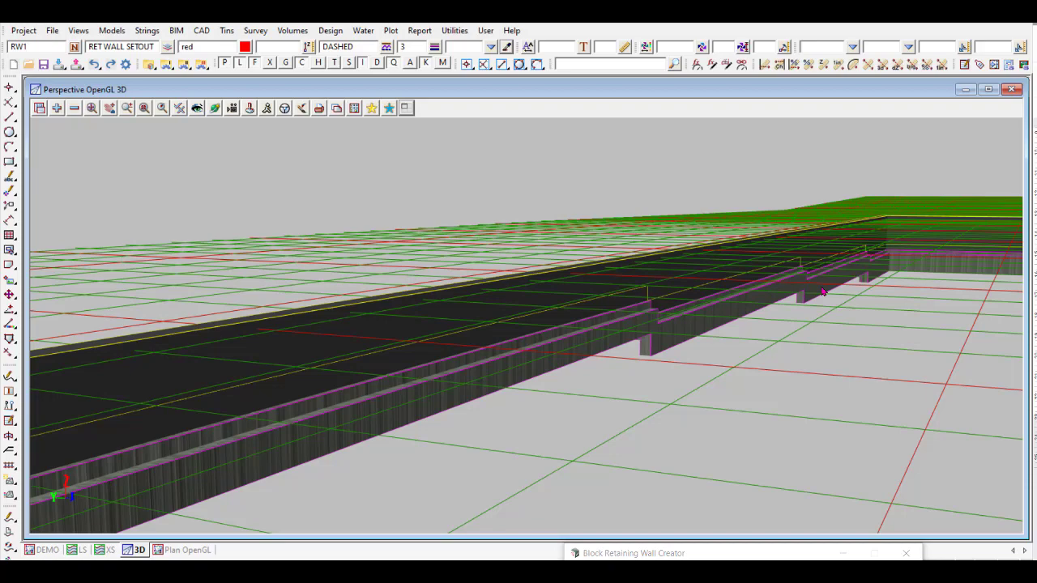
middle_click_drag(765, 288, 779, 276)
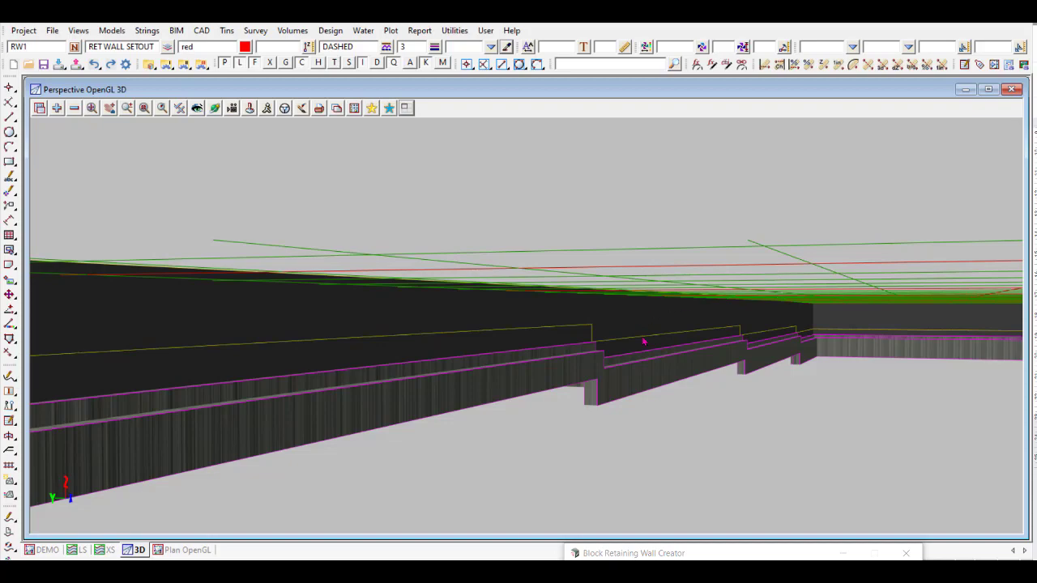
mouse_move(575, 333)
middle_mouse_down()
mouse_move(633, 326)
mouse_move(558, 340)
mouse_move(648, 370)
middle_mouse_up()
mouse_move(785, 382)
middle_mouse_down()
mouse_move(779, 375)
mouse_move(940, 371)
mouse_move(704, 362)
middle_mouse_up()
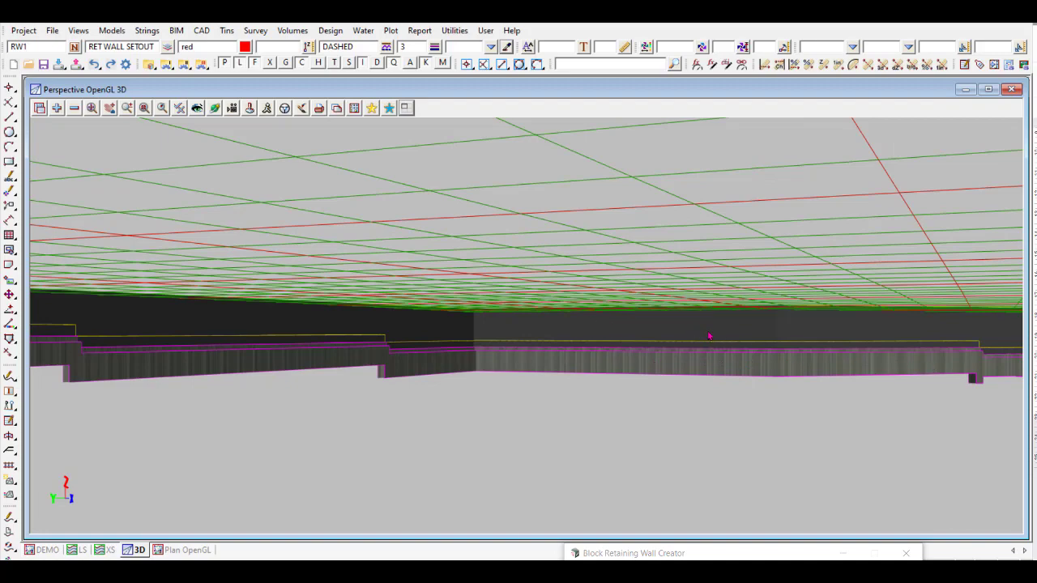
Step: Orbit and zoom along the wall and around its right end against the green grid
mouse_move(709, 337)
middle_mouse_down()
mouse_move(616, 340)
mouse_move(803, 349)
middle_mouse_up()
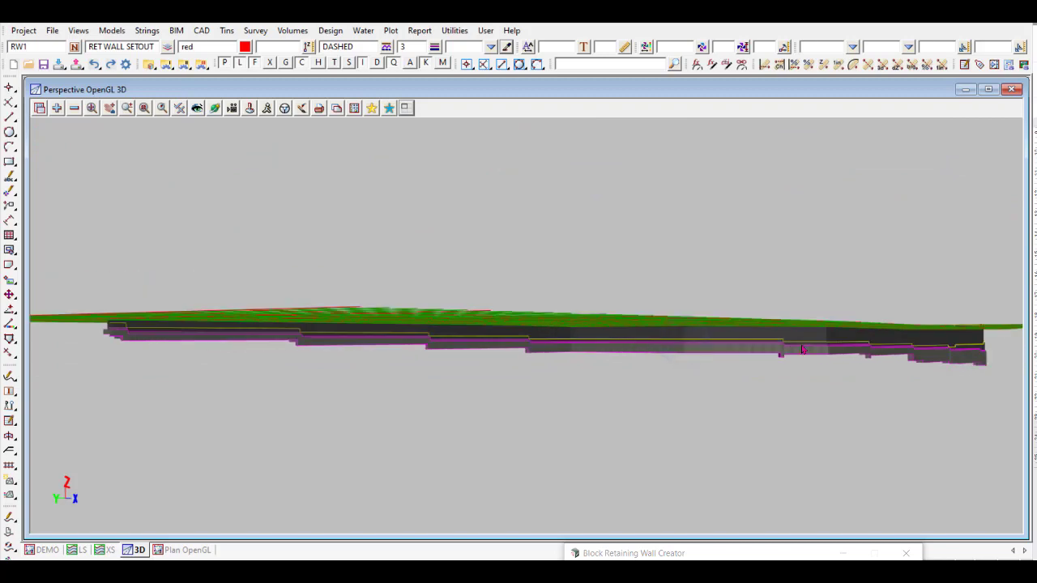
middle_click_drag(921, 345, 948, 350)
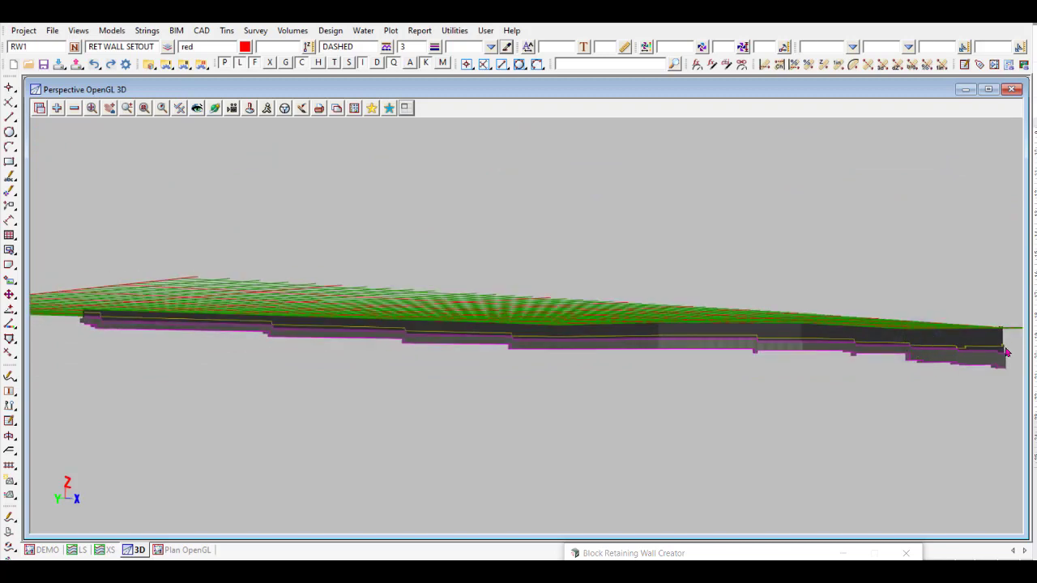
scroll(1007, 353, "up", 5)
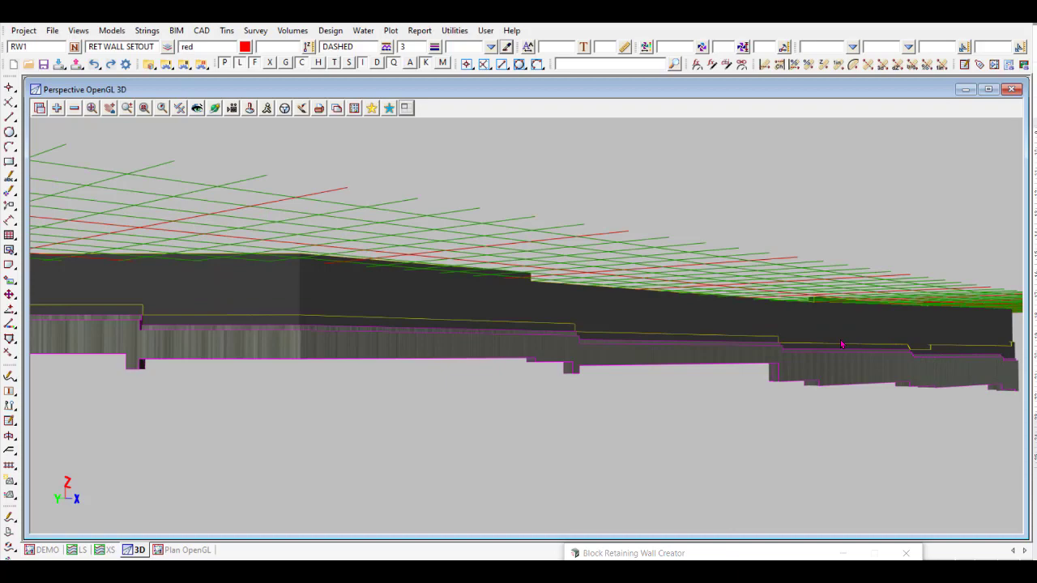
mouse_move(842, 344)
middle_mouse_down()
mouse_move(846, 361)
mouse_move(513, 360)
middle_mouse_up()
middle_click_drag(674, 358, 669, 366)
mouse_move(852, 391)
middle_mouse_down()
mouse_move(843, 359)
mouse_move(827, 356)
mouse_move(846, 375)
middle_mouse_up()
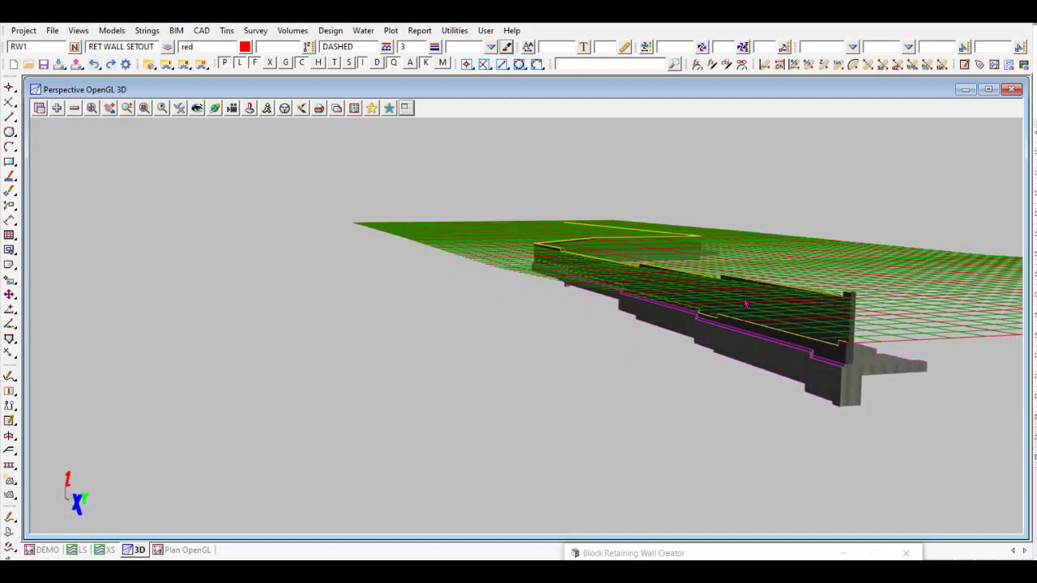
scroll(723, 283, "up", 1)
scroll(723, 284, "up", 2)
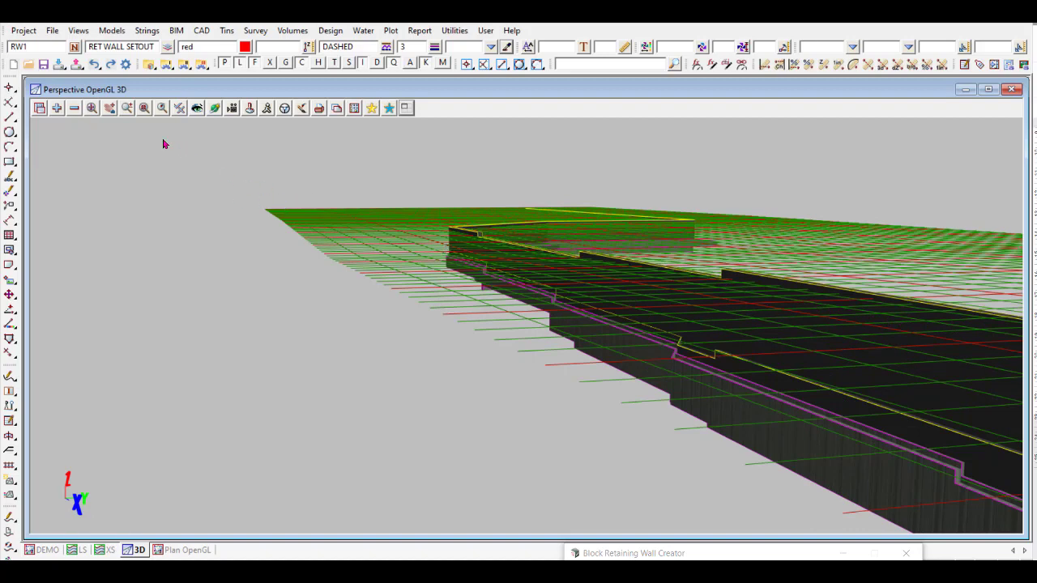
Step: Replace the top surface with the tin bottom surface in the 3D view
left_click(75, 108)
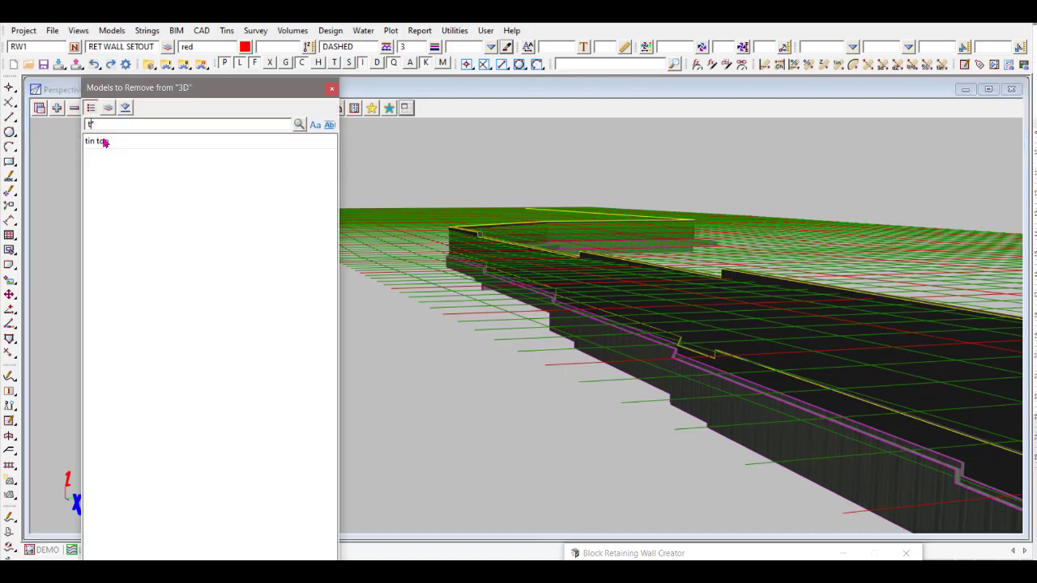
left_click(104, 144)
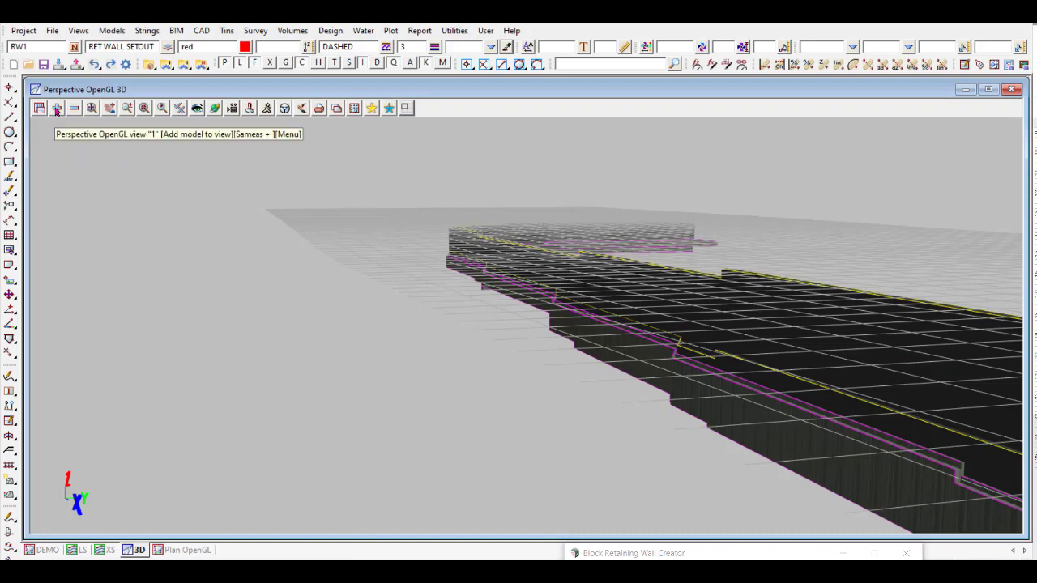
left_click(58, 109)
left_click(93, 162)
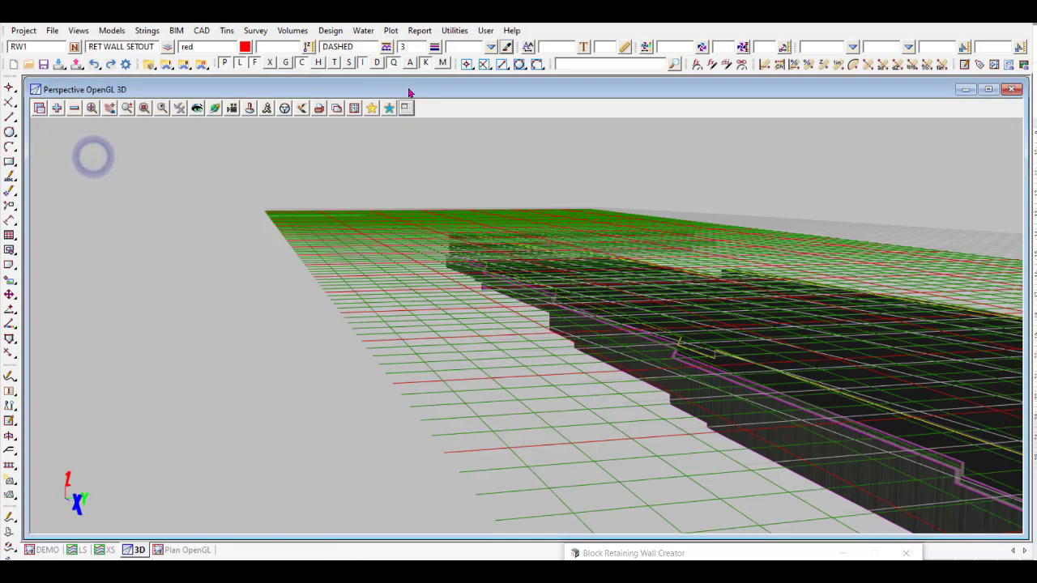
Step: Orbit the wall and stepped footing over the bottom surface, bringing the wall corner into view
left_click_drag(585, 334, 623, 324)
left_click_drag(662, 381, 665, 410)
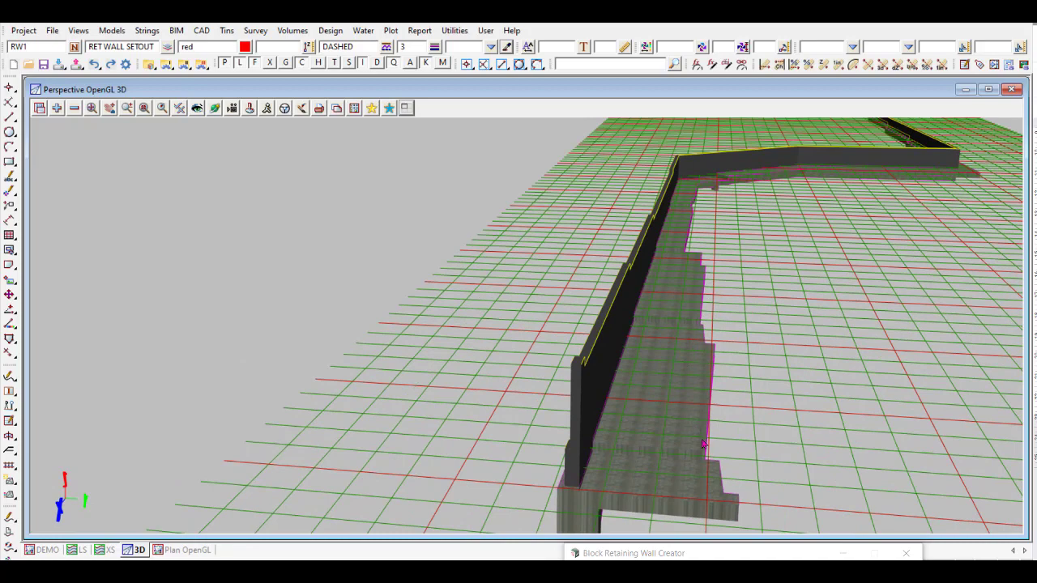
left_click_drag(618, 371, 598, 344)
left_click_drag(929, 241, 606, 312)
left_click_drag(913, 359, 801, 349)
left_click_drag(739, 336, 669, 330)
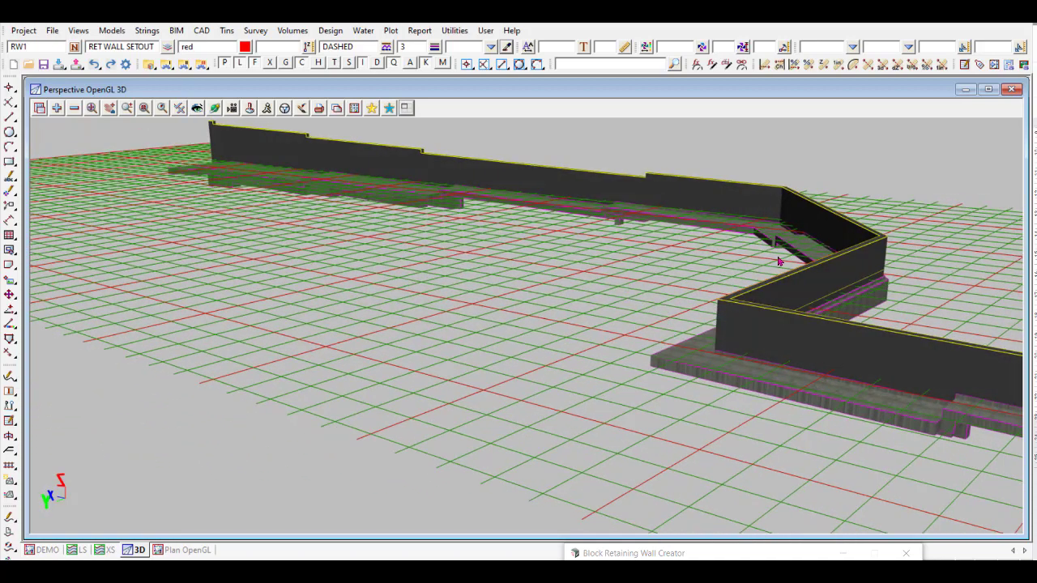
Step: Tile the 3D view beside the plan and section, then write the wall settings to 'Method 2.12d_wall'
left_click(406, 110)
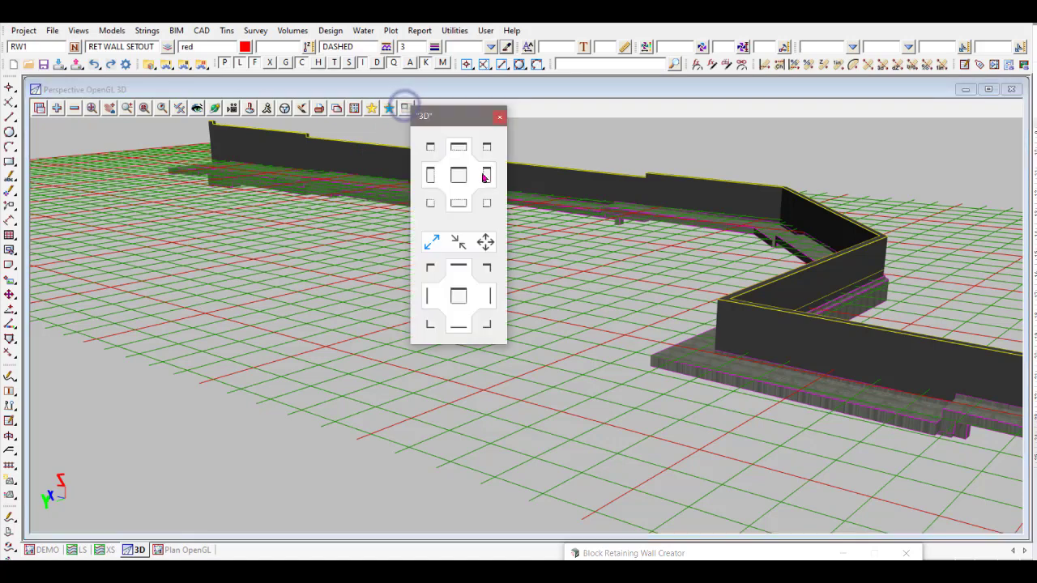
left_click(487, 202)
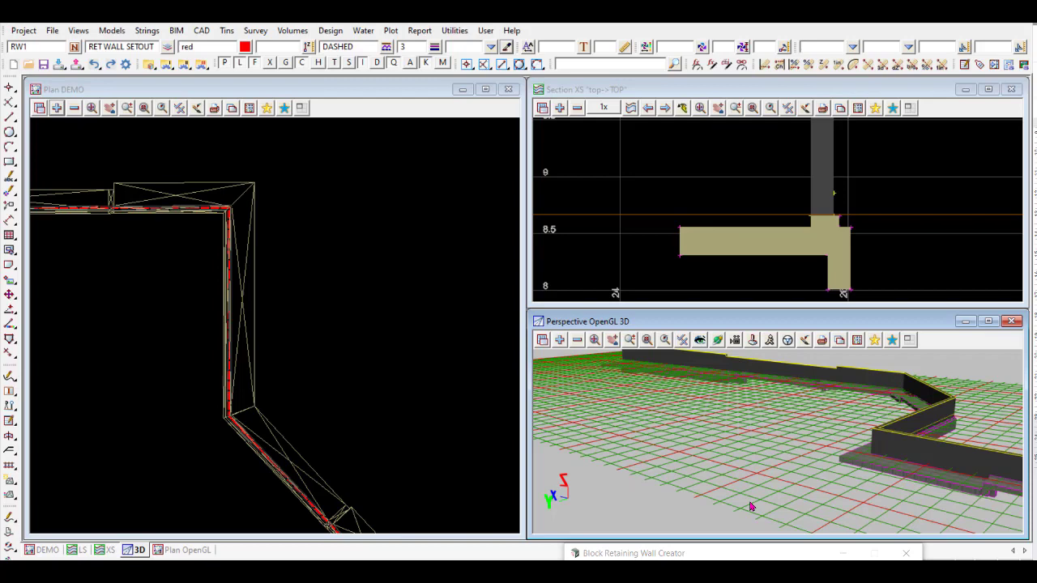
left_click(755, 555)
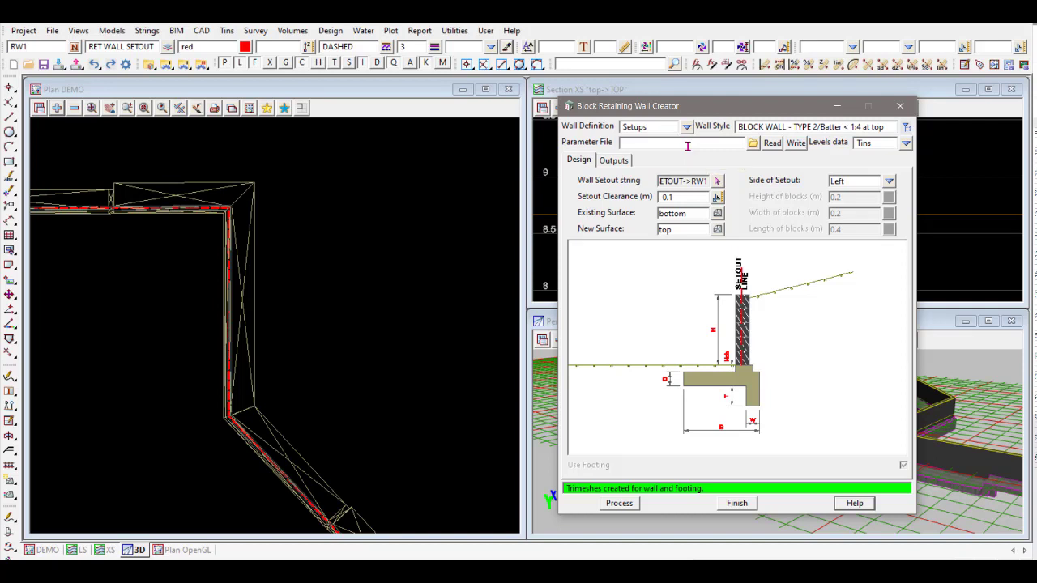
left_click(669, 144)
left_click(796, 143)
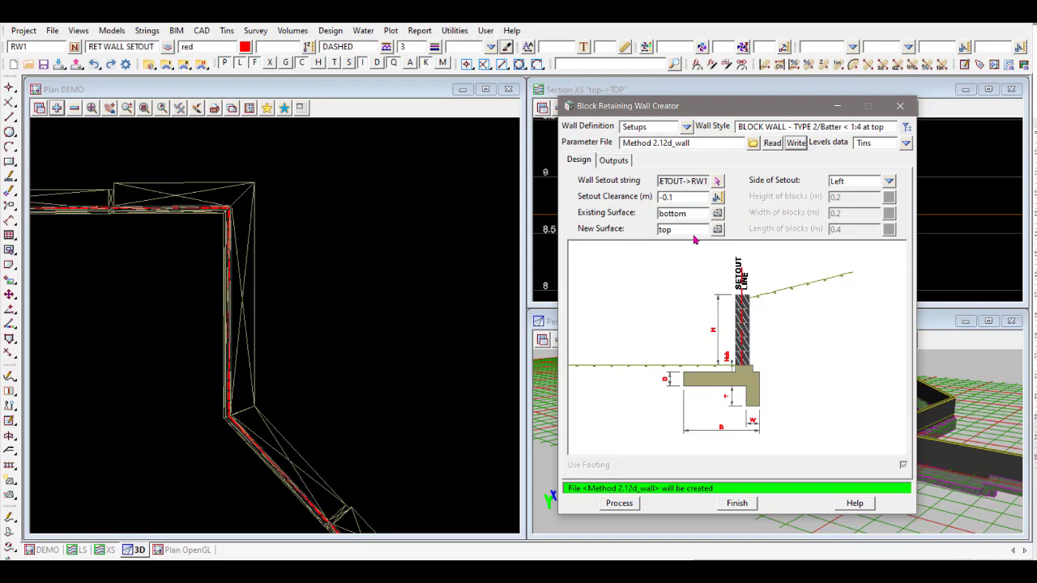
Step: Finish the current wall and start a new Masonry block retaining wall creator
left_click(737, 504)
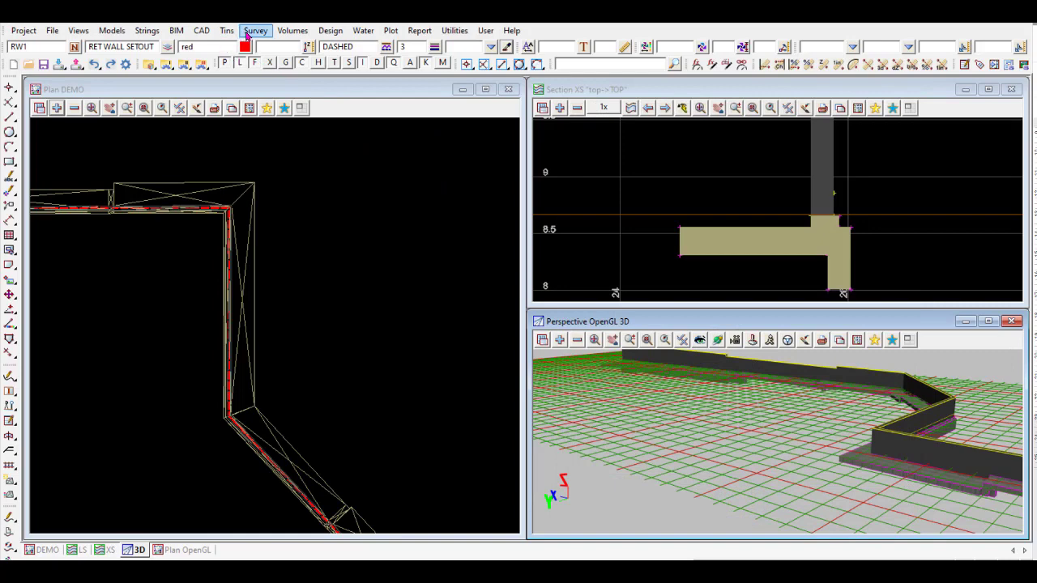
left_click(328, 31)
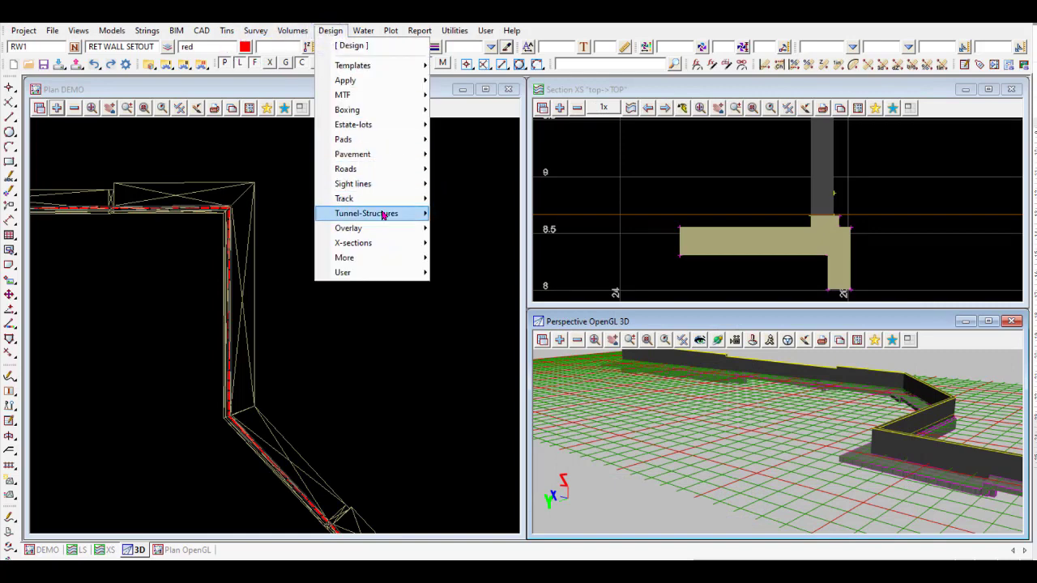
mouse_move(384, 214)
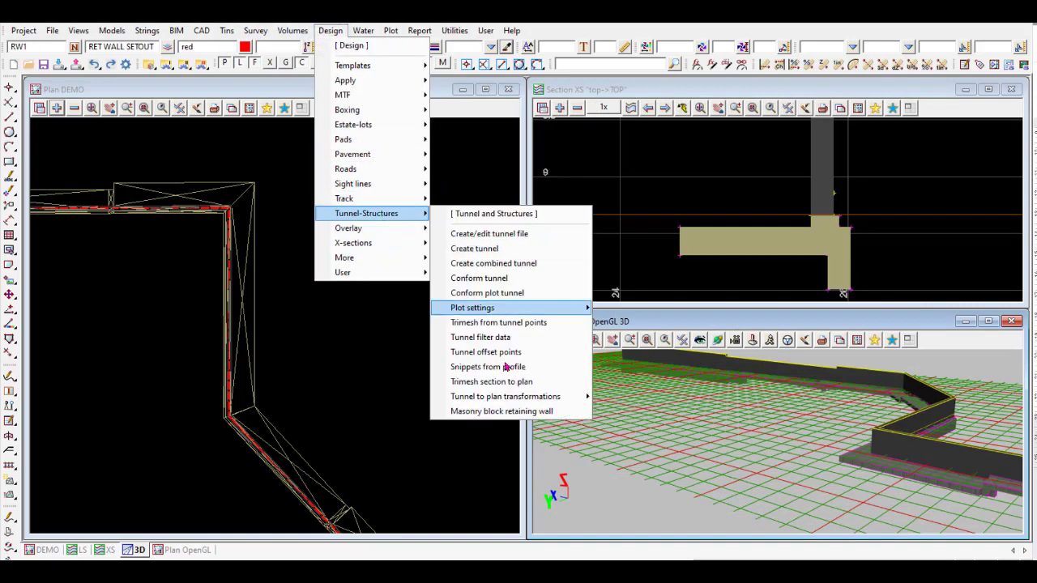
left_click(498, 411)
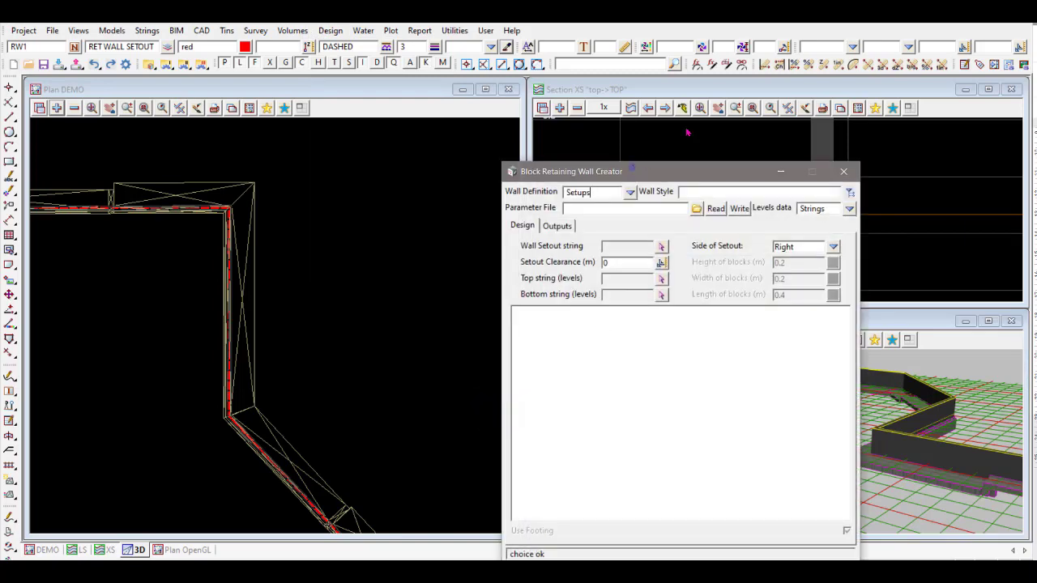
left_click_drag(638, 167, 718, 121)
Step: Choose the saved parameter file Method 2.12d_wall from the file list
left_click(778, 150)
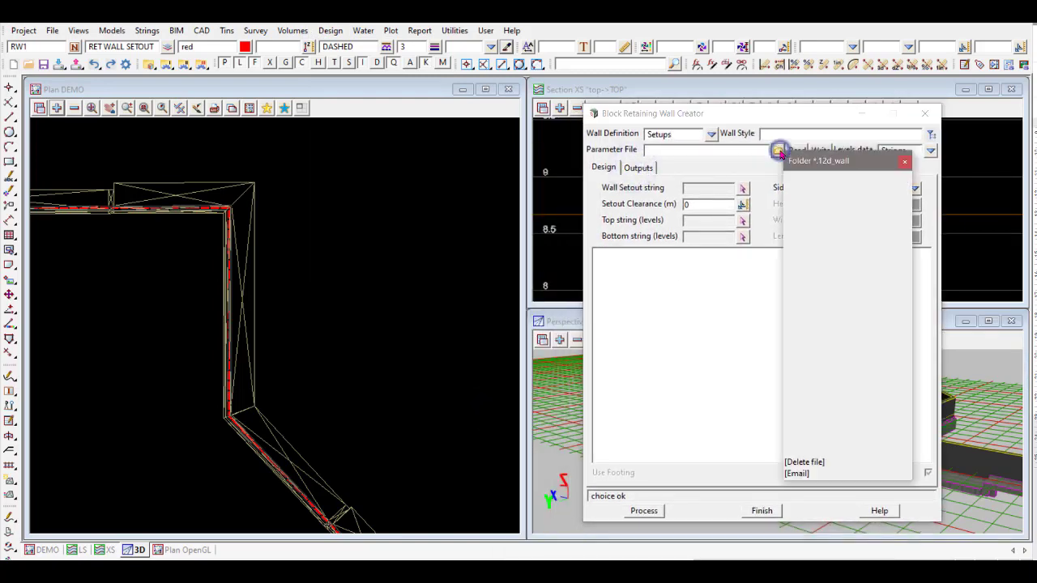
left_click(829, 193)
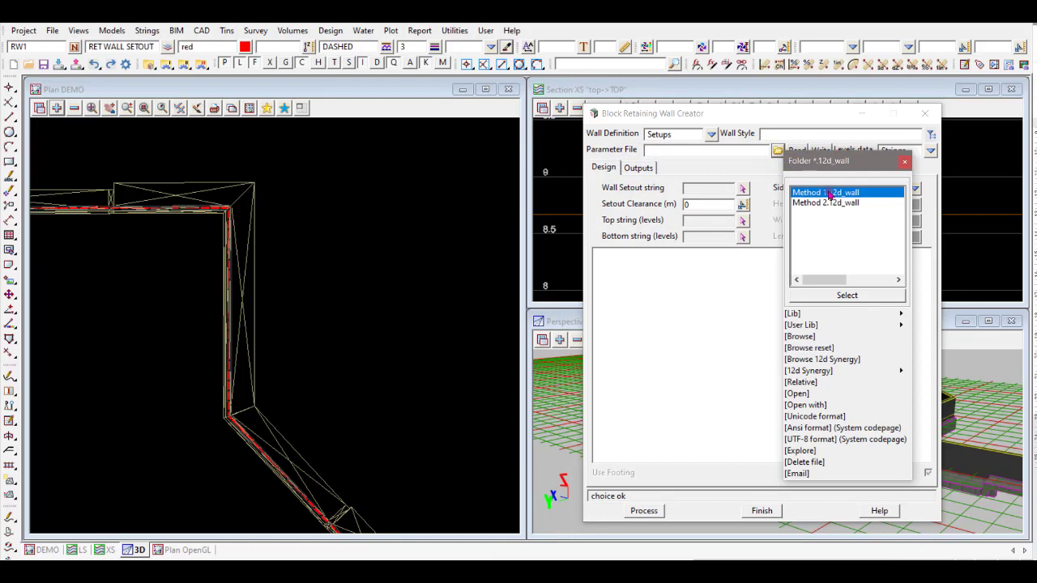
double_click(832, 204)
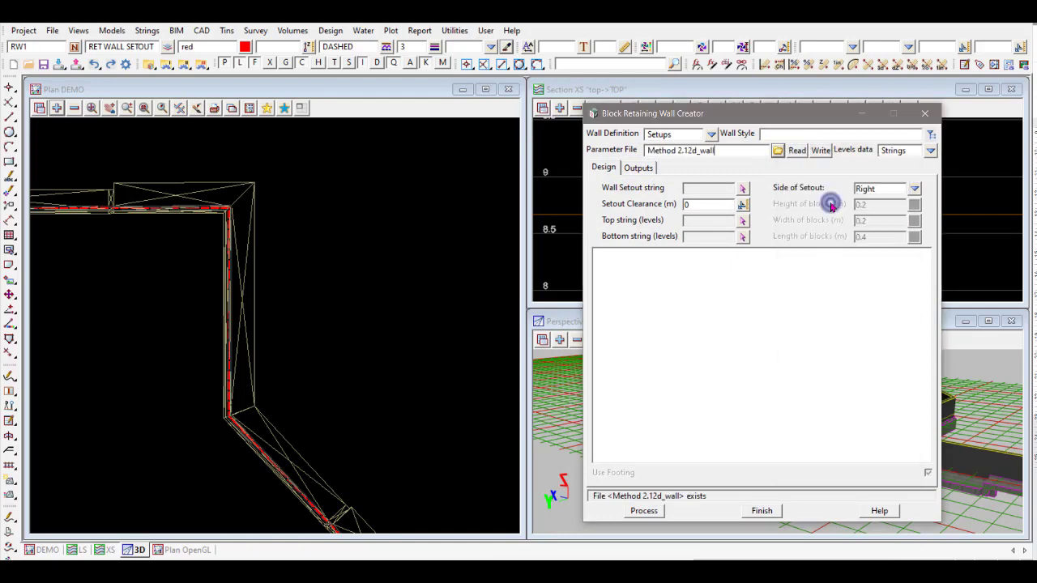
scroll(364, 269, "down", 3)
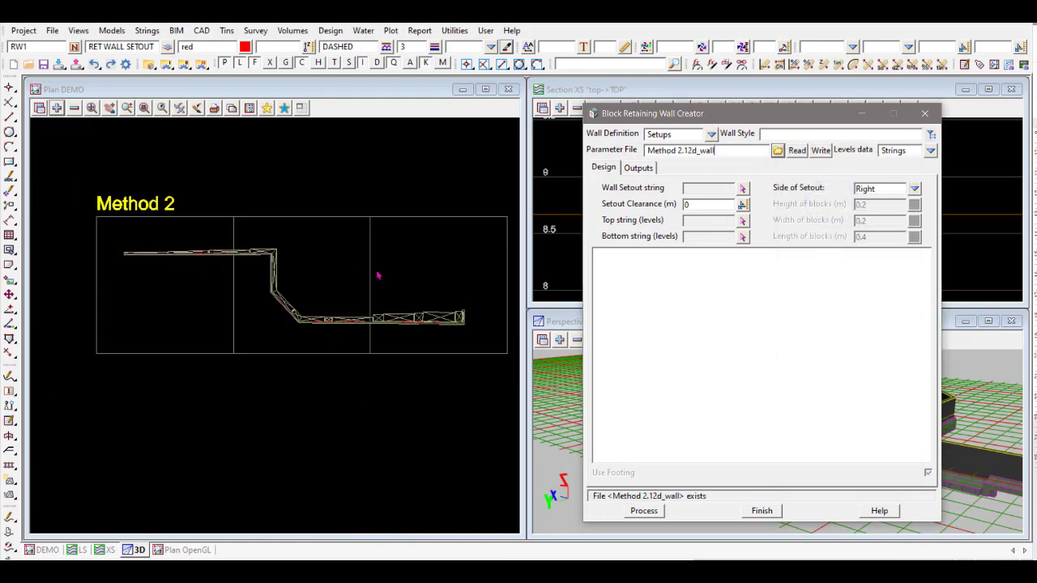
Step: Read Method 2.12d_wall into the creator, then check the Outputs and Design tabs
left_click(797, 151)
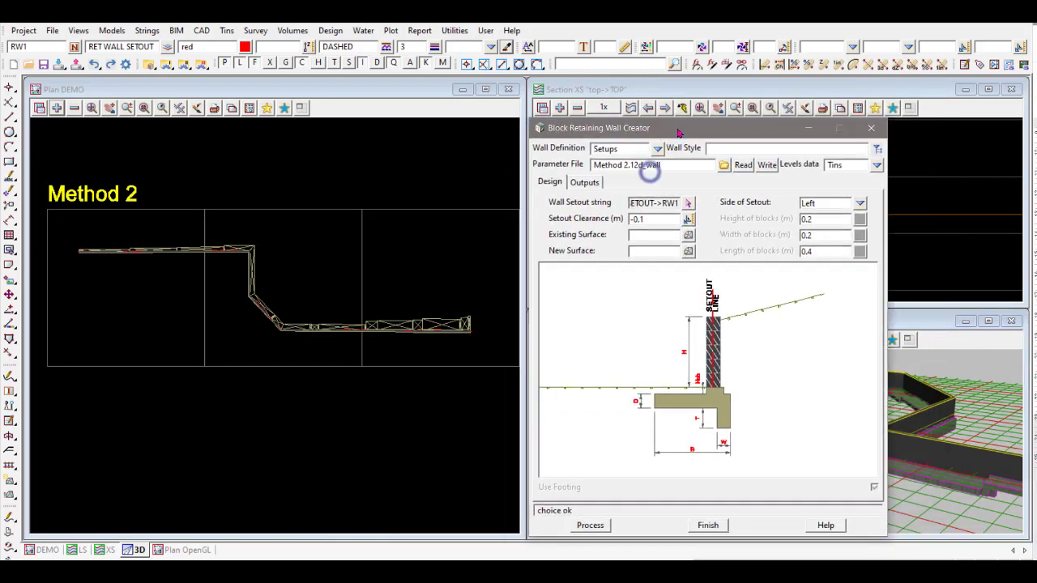
left_click(585, 183)
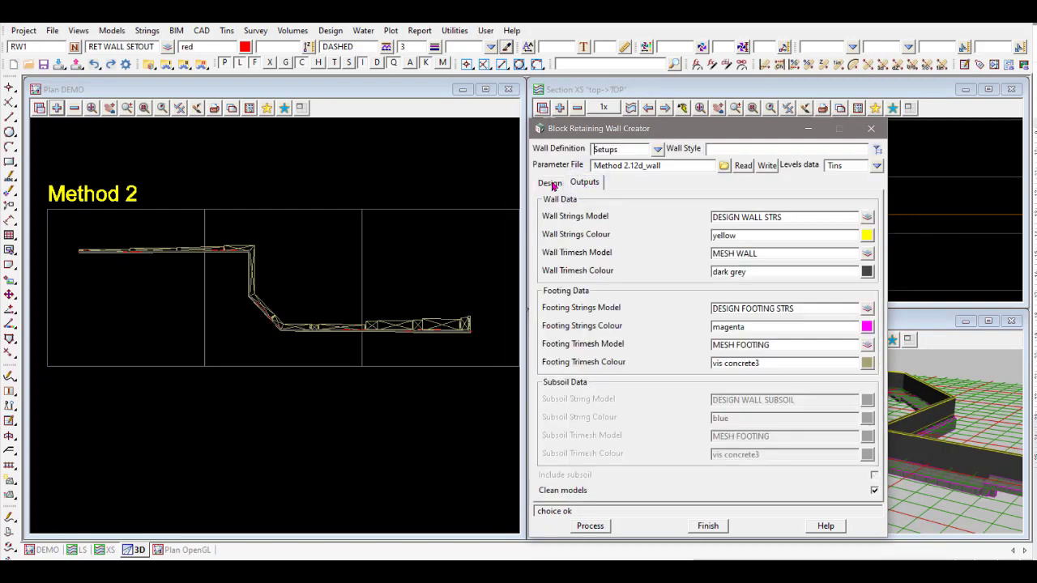
left_click(551, 183)
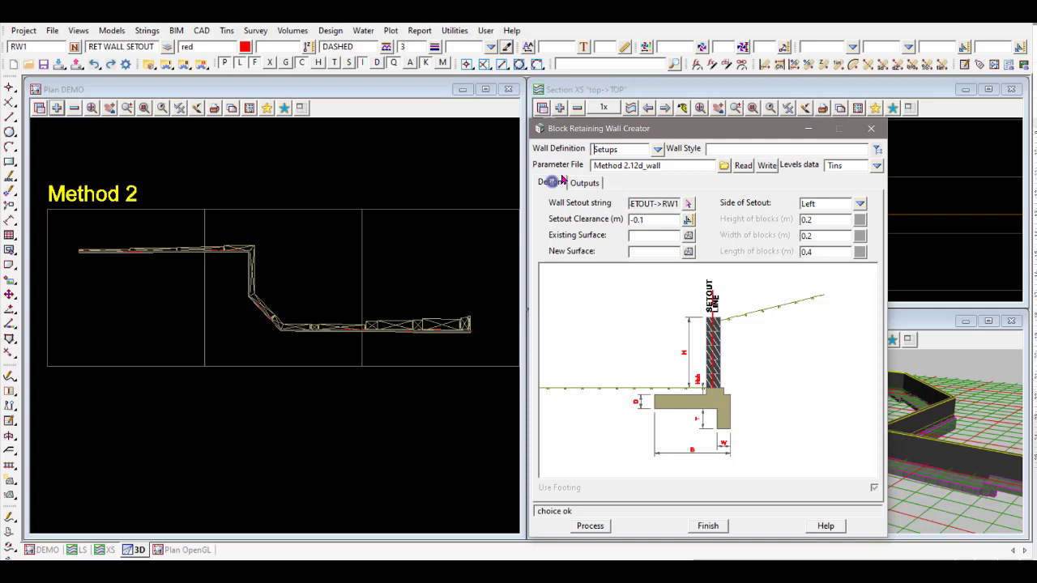
left_click(640, 139)
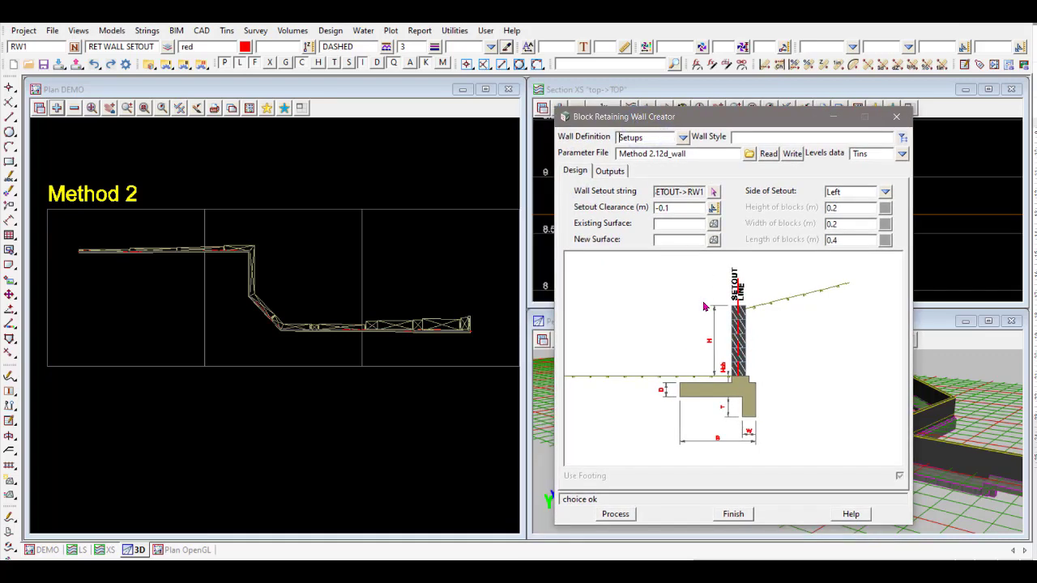